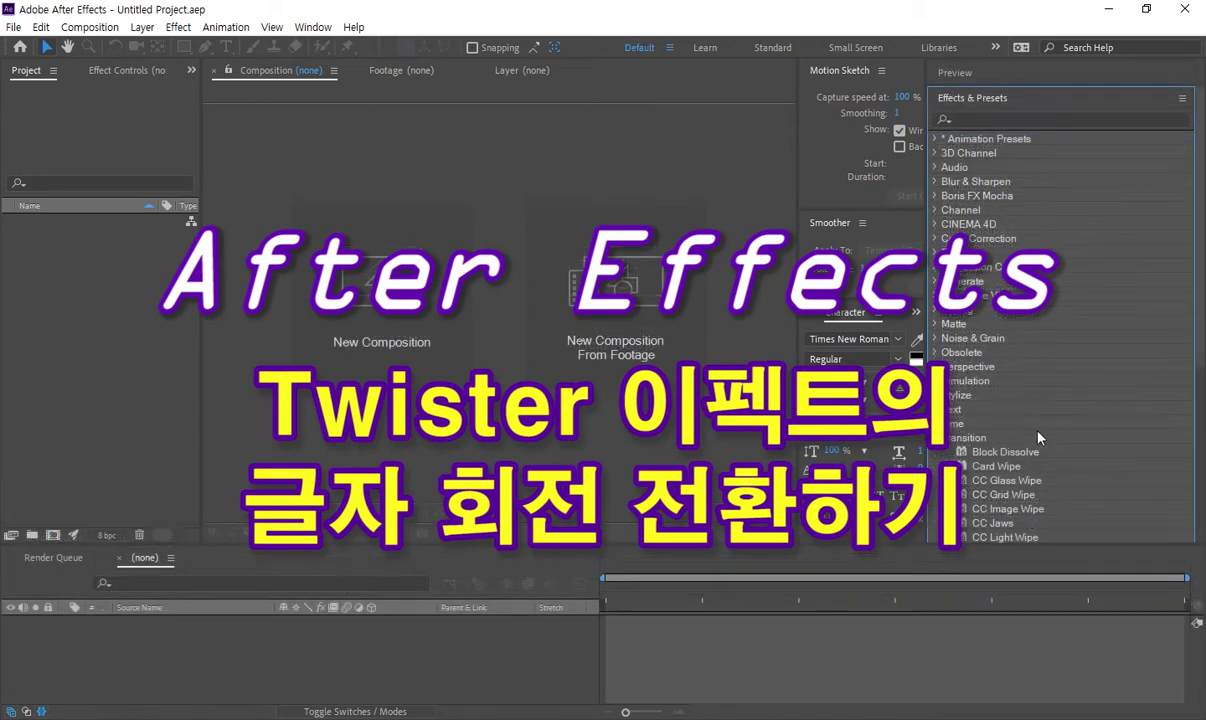
Scroll the Effects & Presets list to the Transition category and select CC Twister
scroll(1128, 442, down, 5)
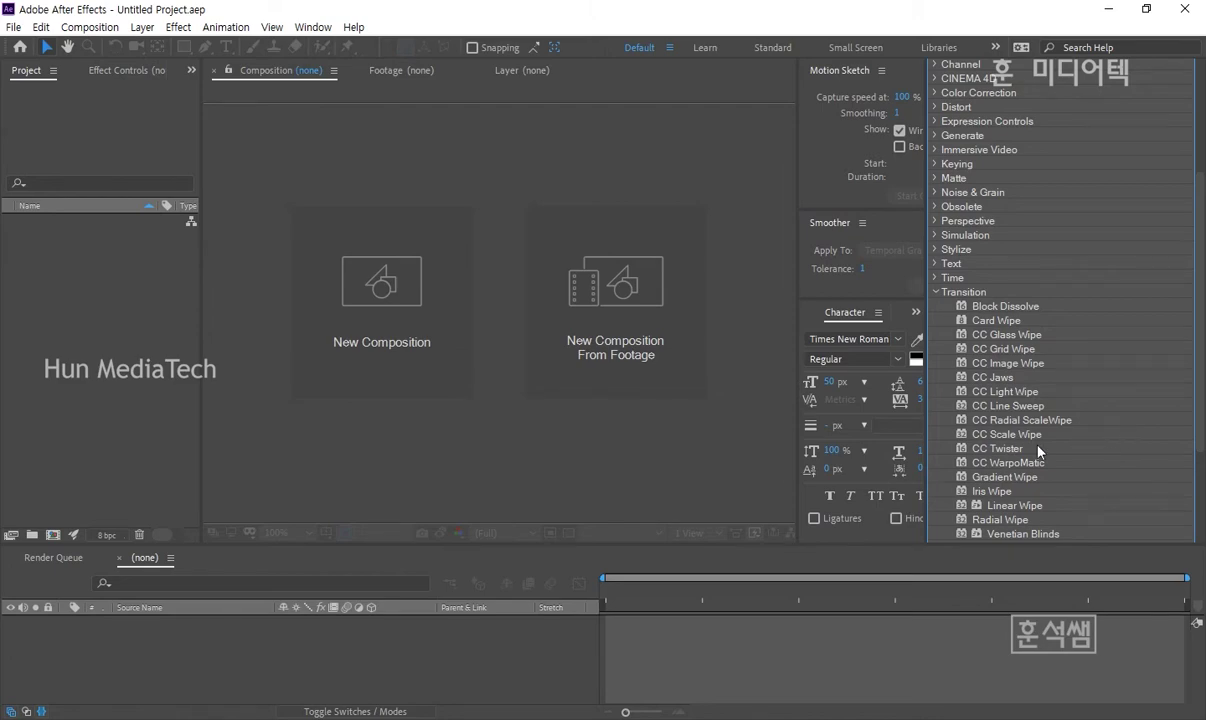
click(1012, 450)
scroll(1015, 440, down, 1)
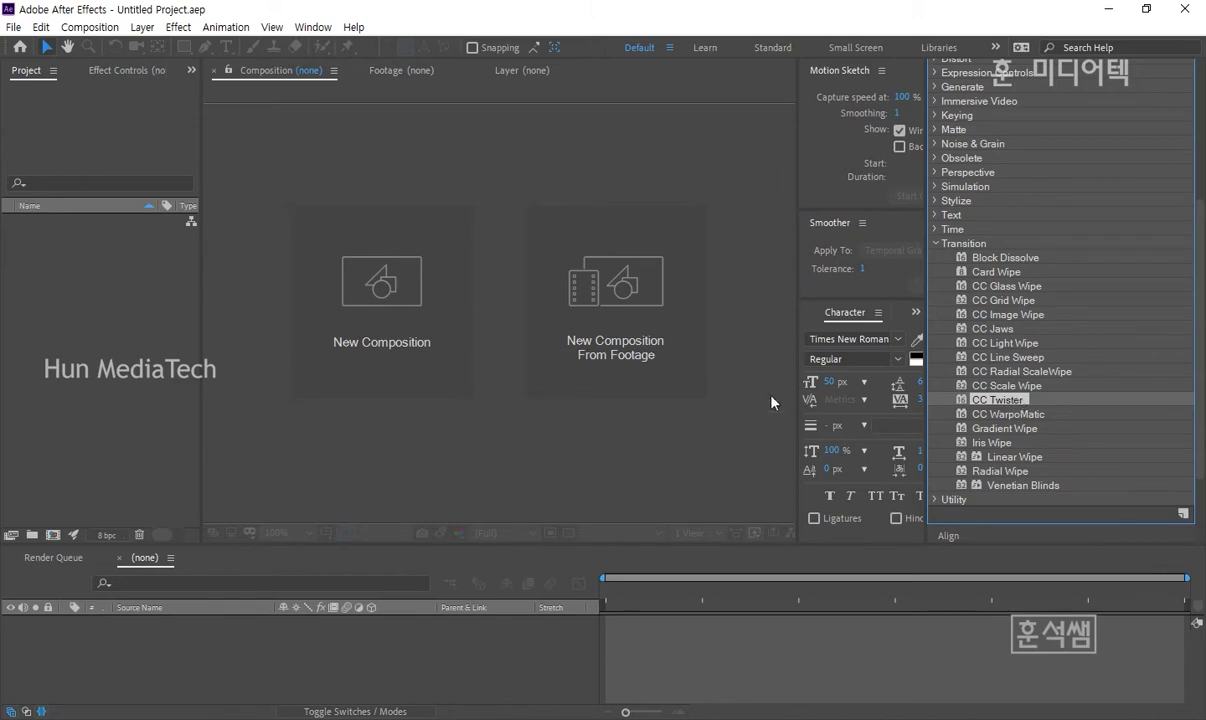
Create a new 480×320 composition named 'Twister' with an 8-second duration
click(92, 27)
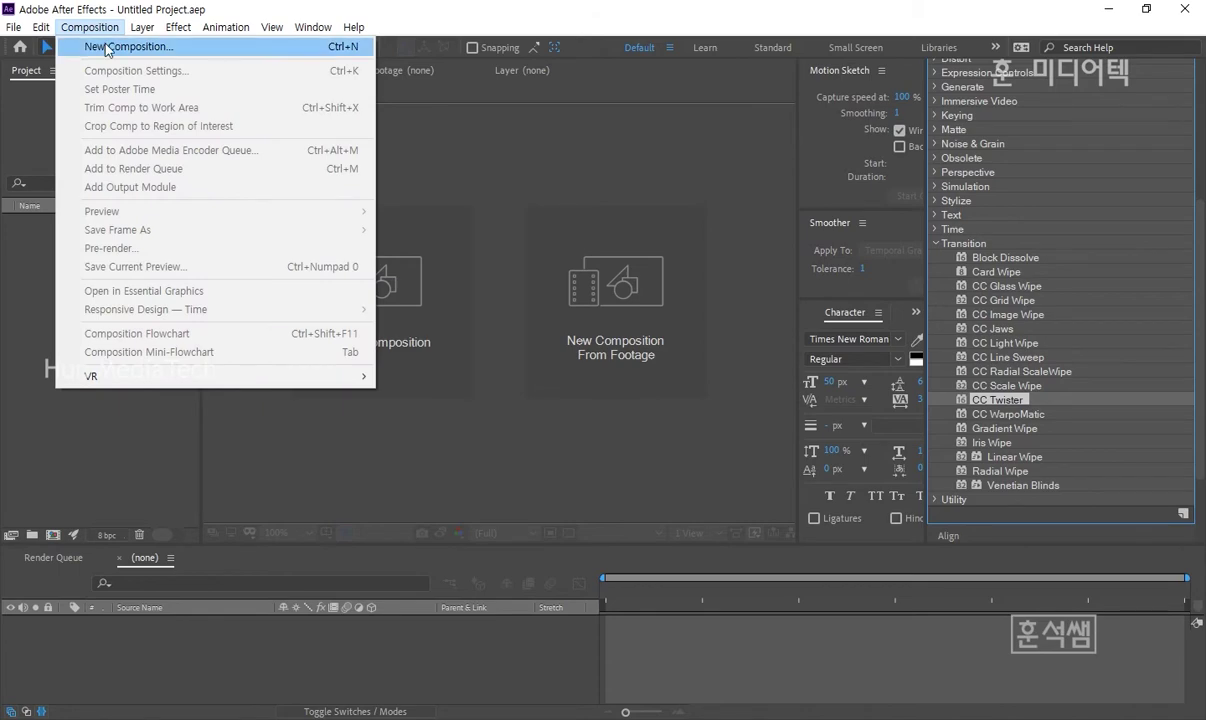
click(108, 47)
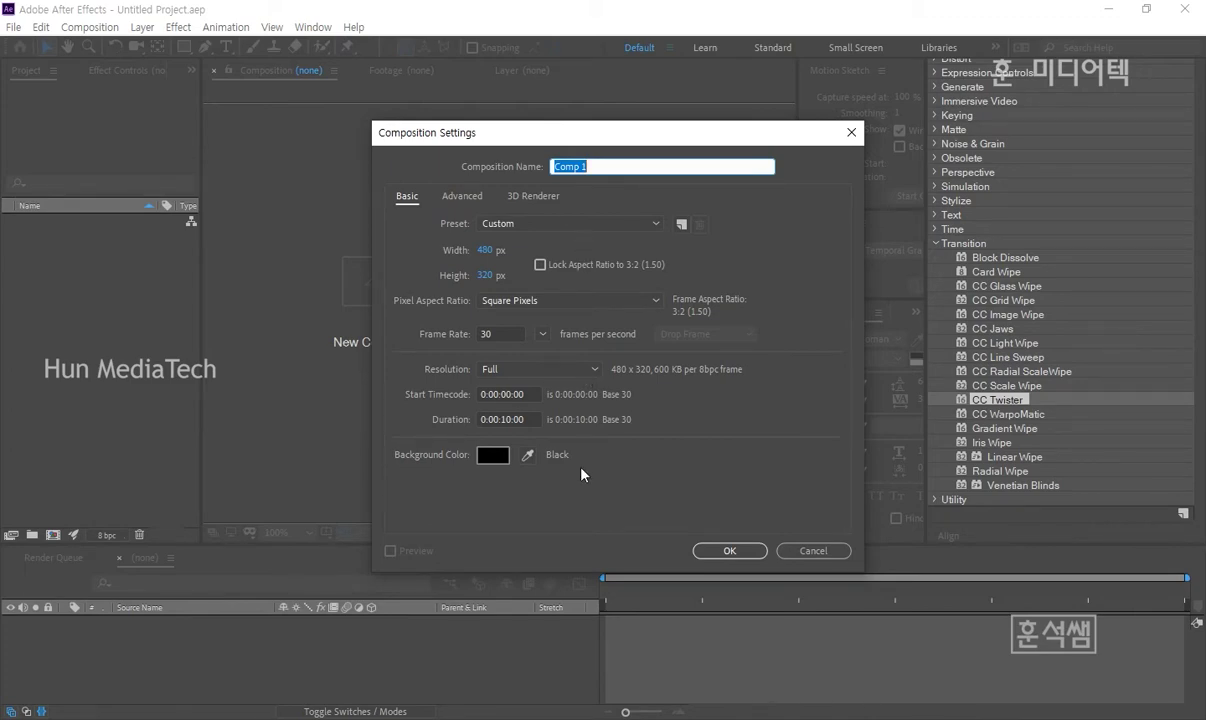
click(511, 414)
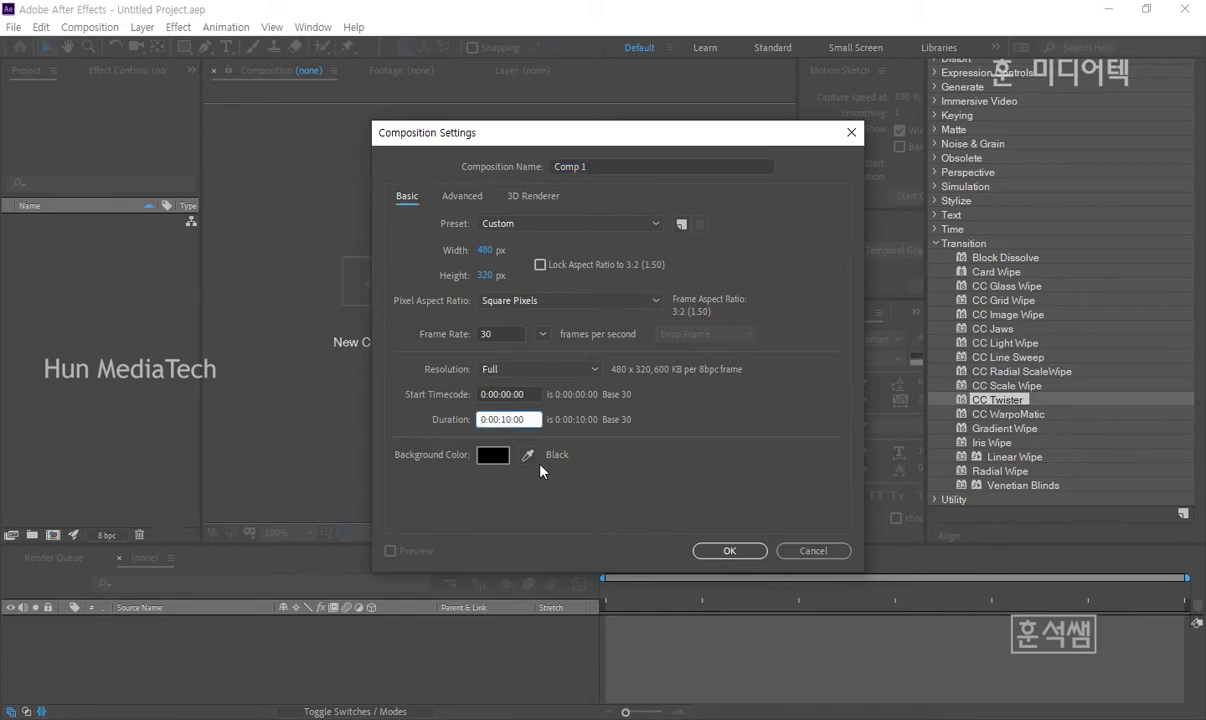
key(BackSpace)
key(BackSpace)
text(8)
click(624, 164)
text(Tw)
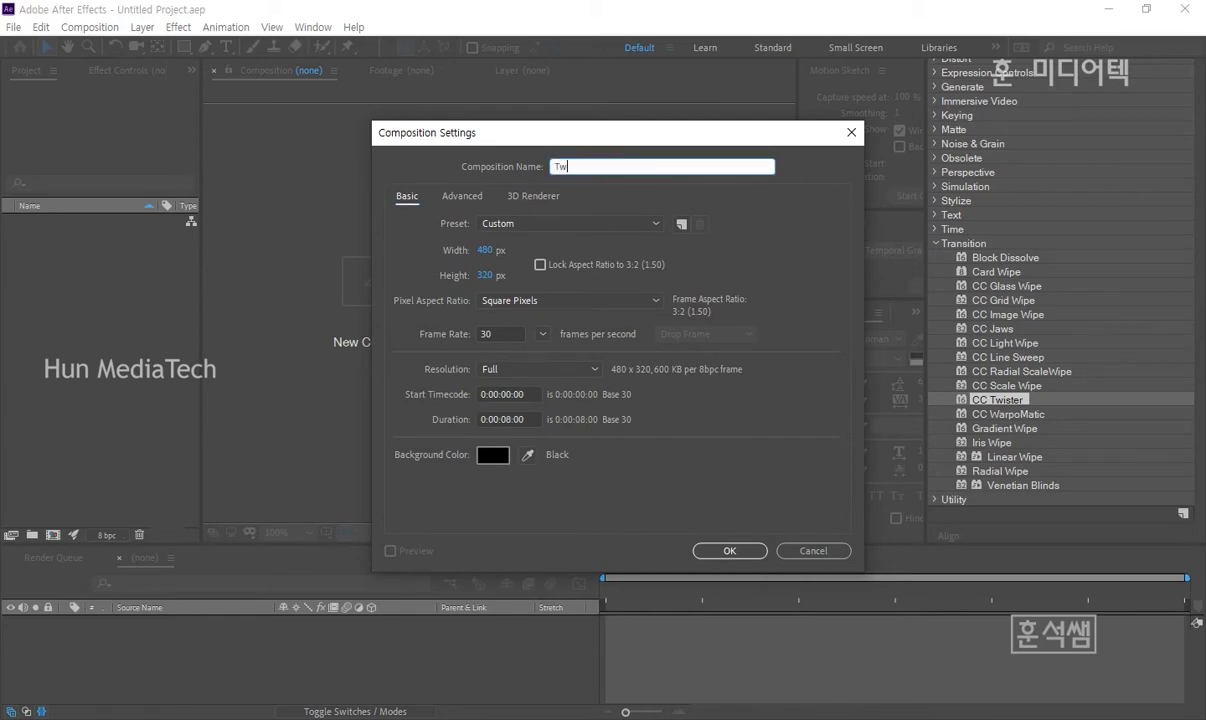
text(ister)
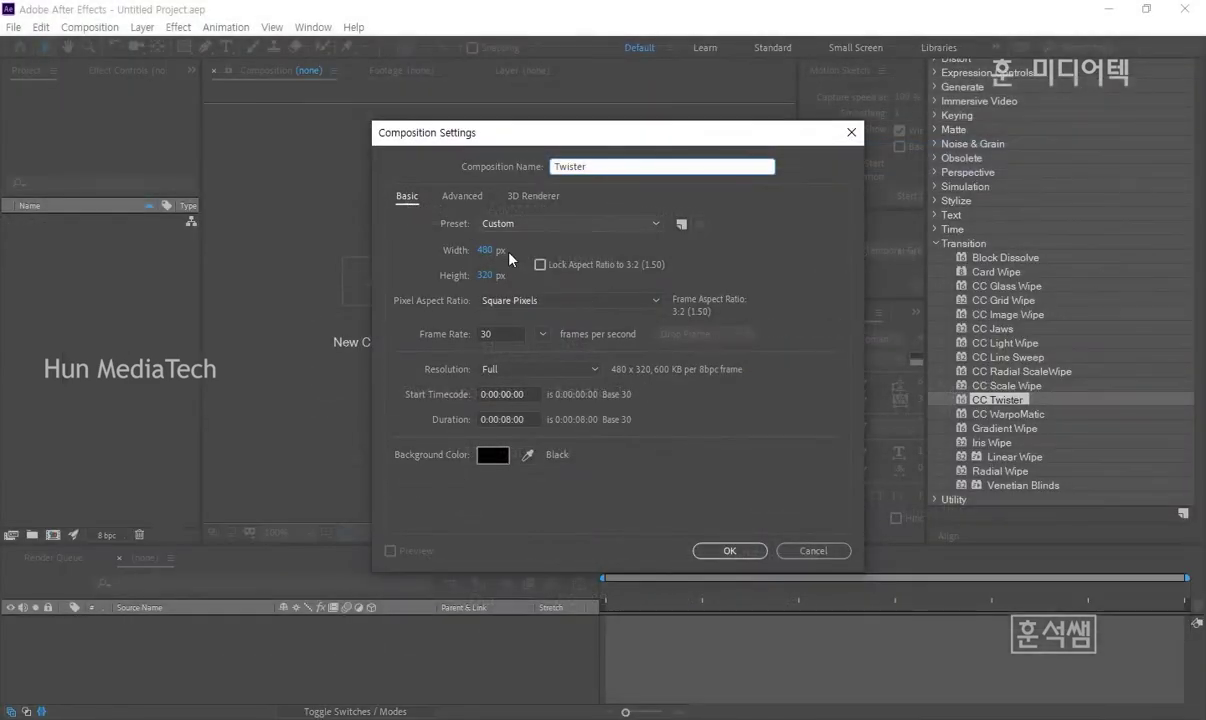
click(721, 548)
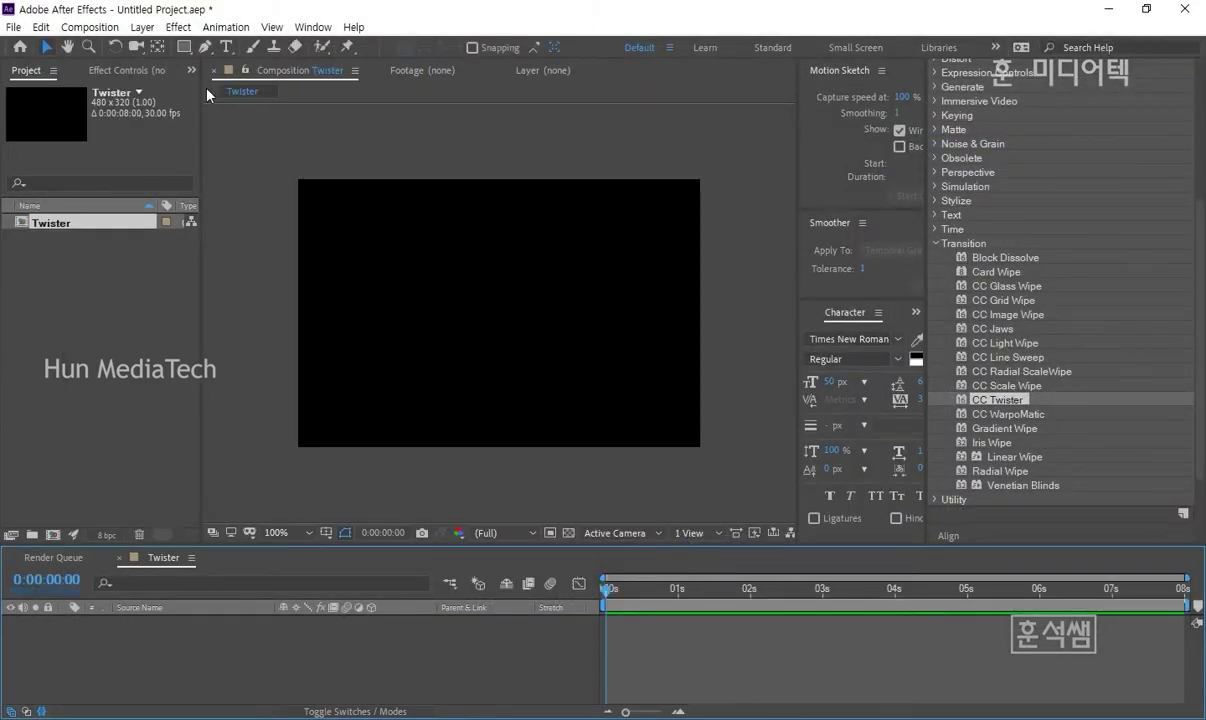
With the Horizontal Type Tool, type 'Premiere Pro' near the centre of the canvas
click(225, 48)
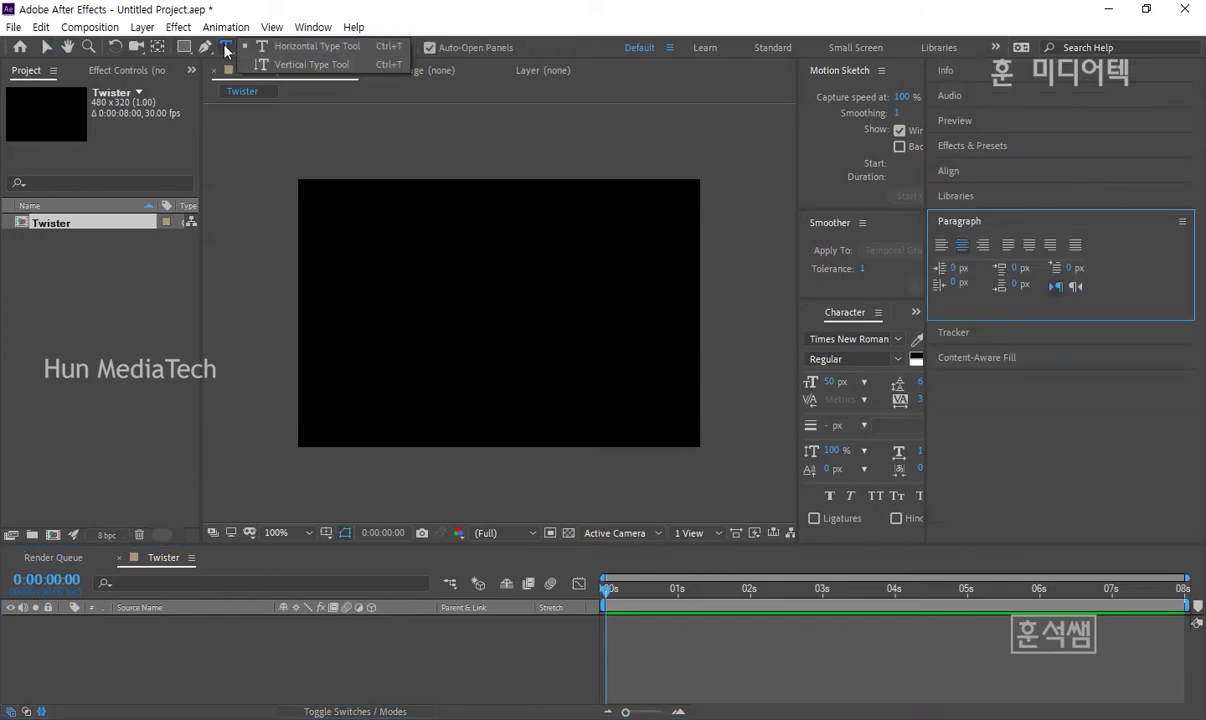
click(265, 46)
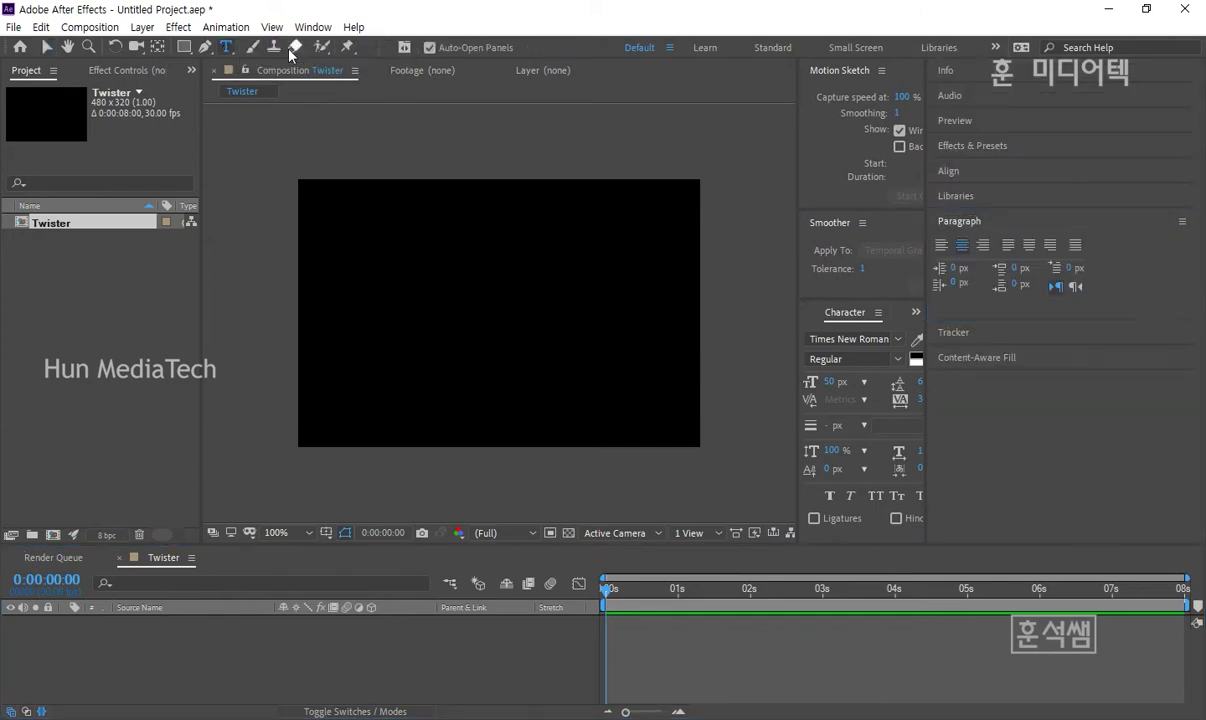
click(482, 330)
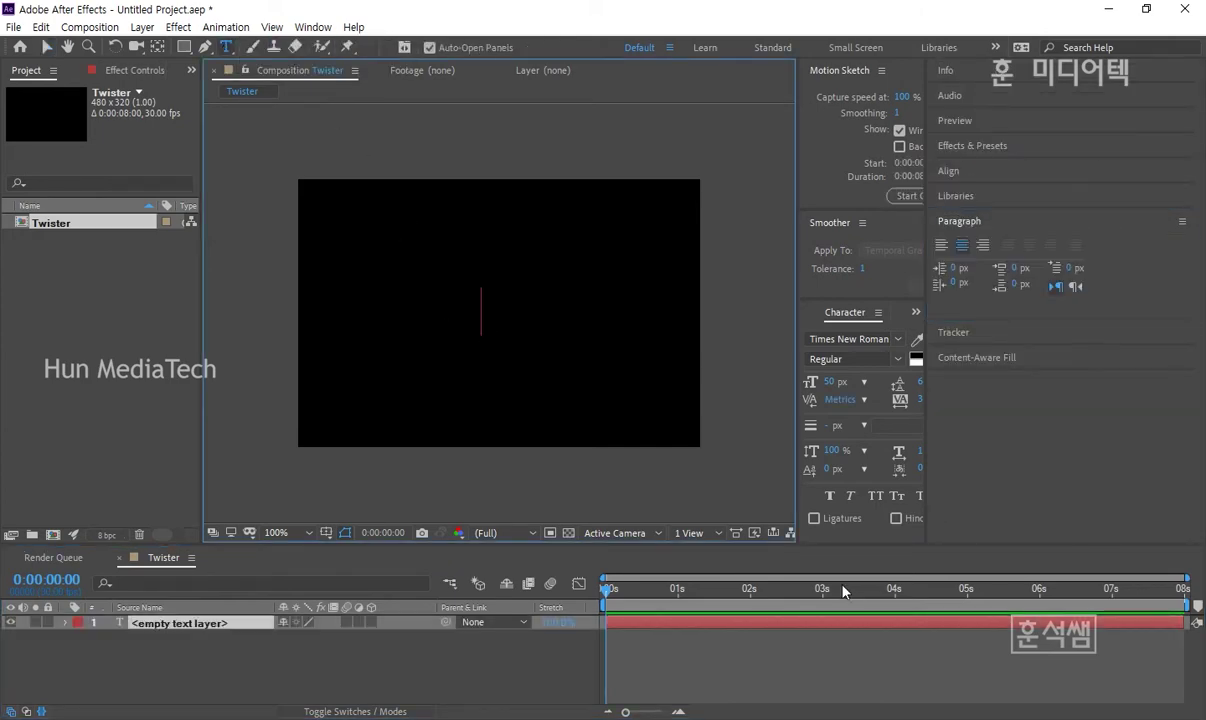
text(P)
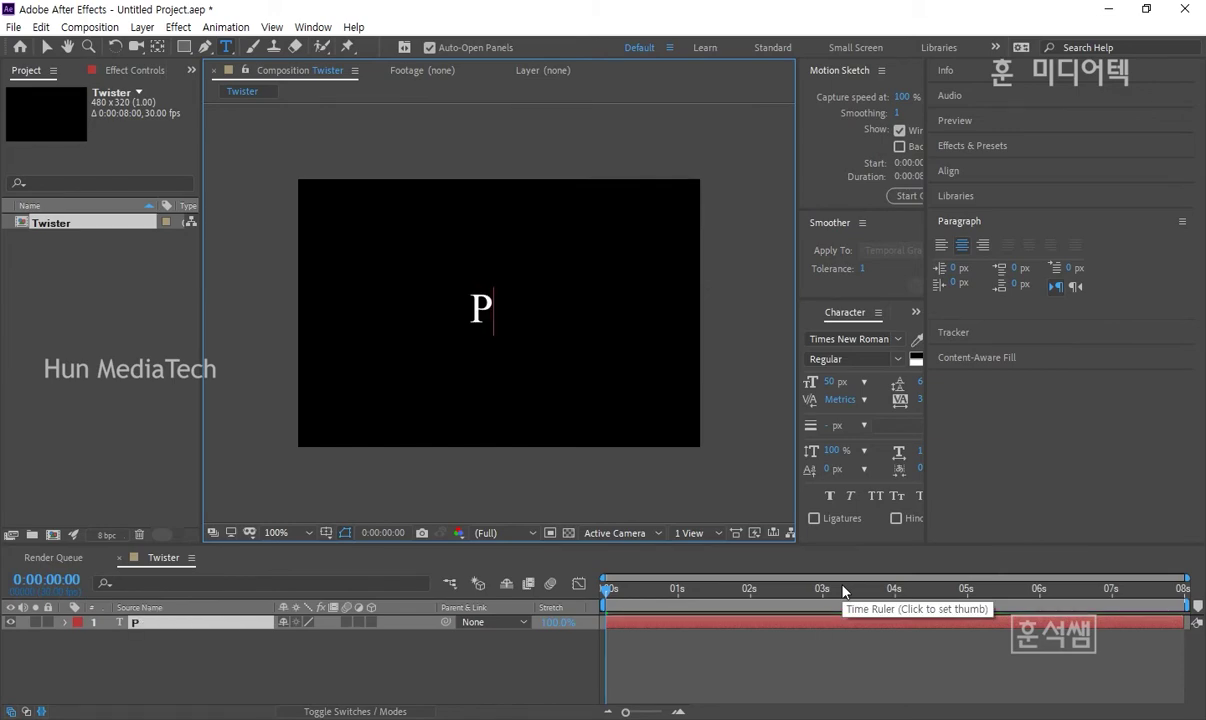
text(re)
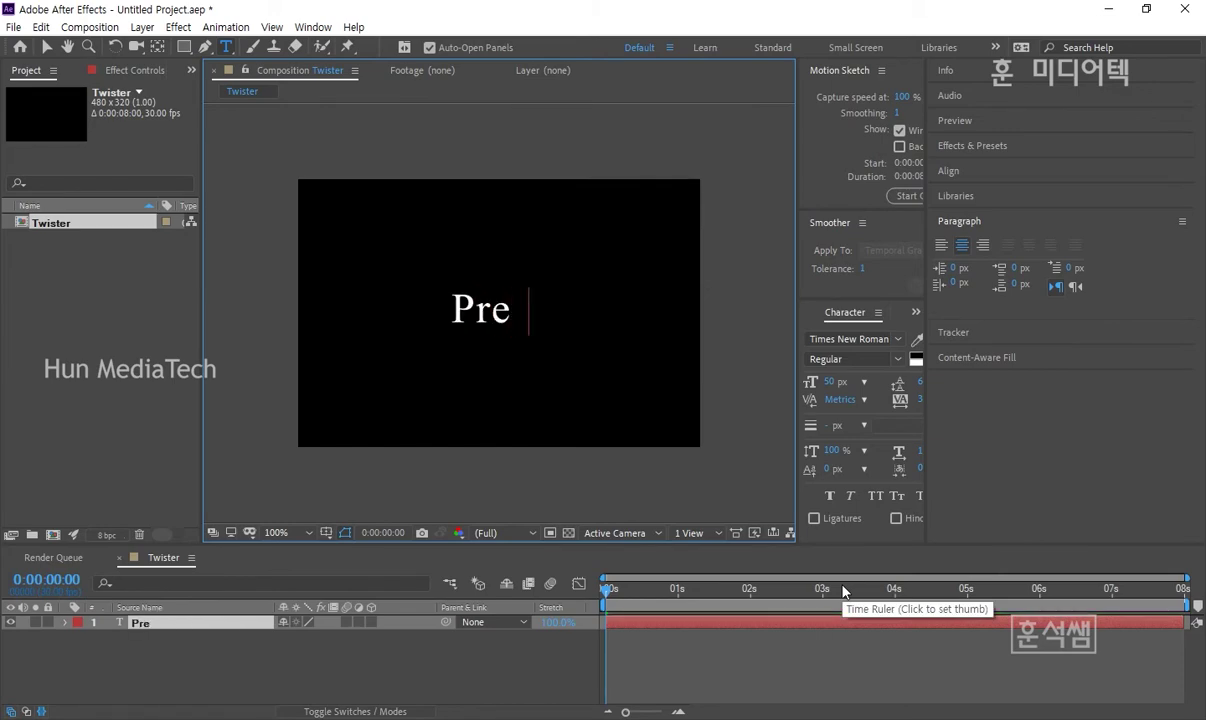
text(miere )
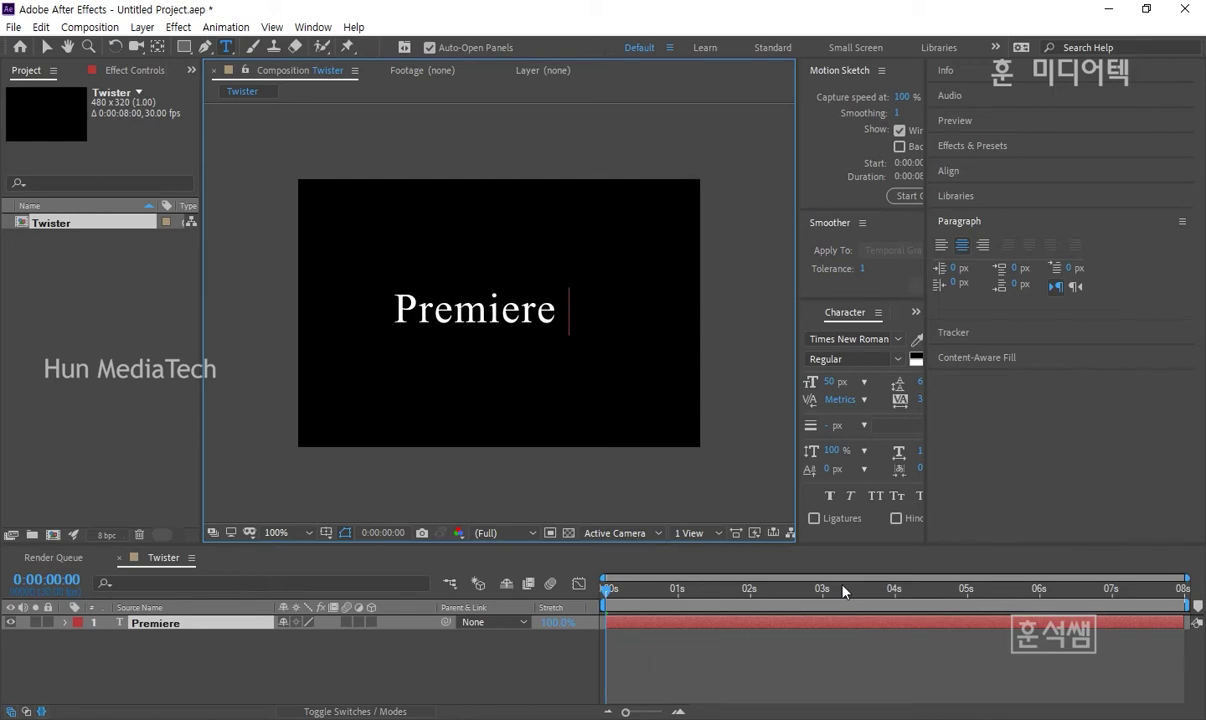
text(Pro)
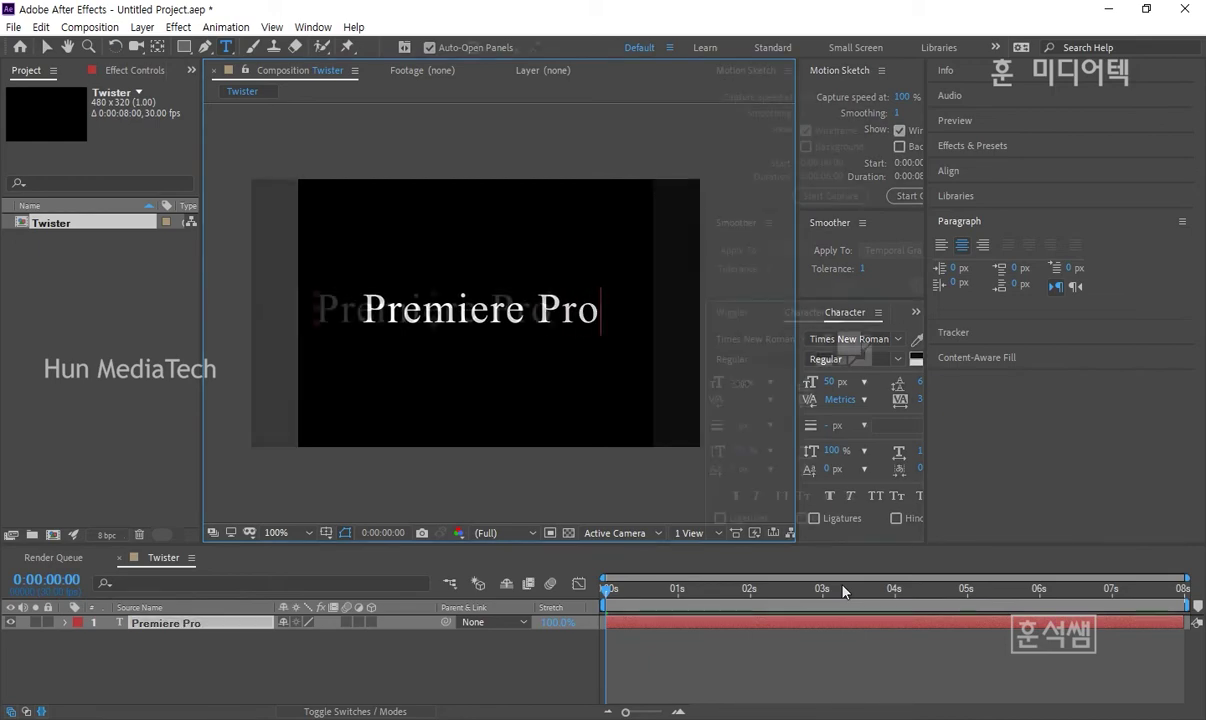
Set the text size to 65 px and centre it horizontally and vertically in the composition
click(737, 382)
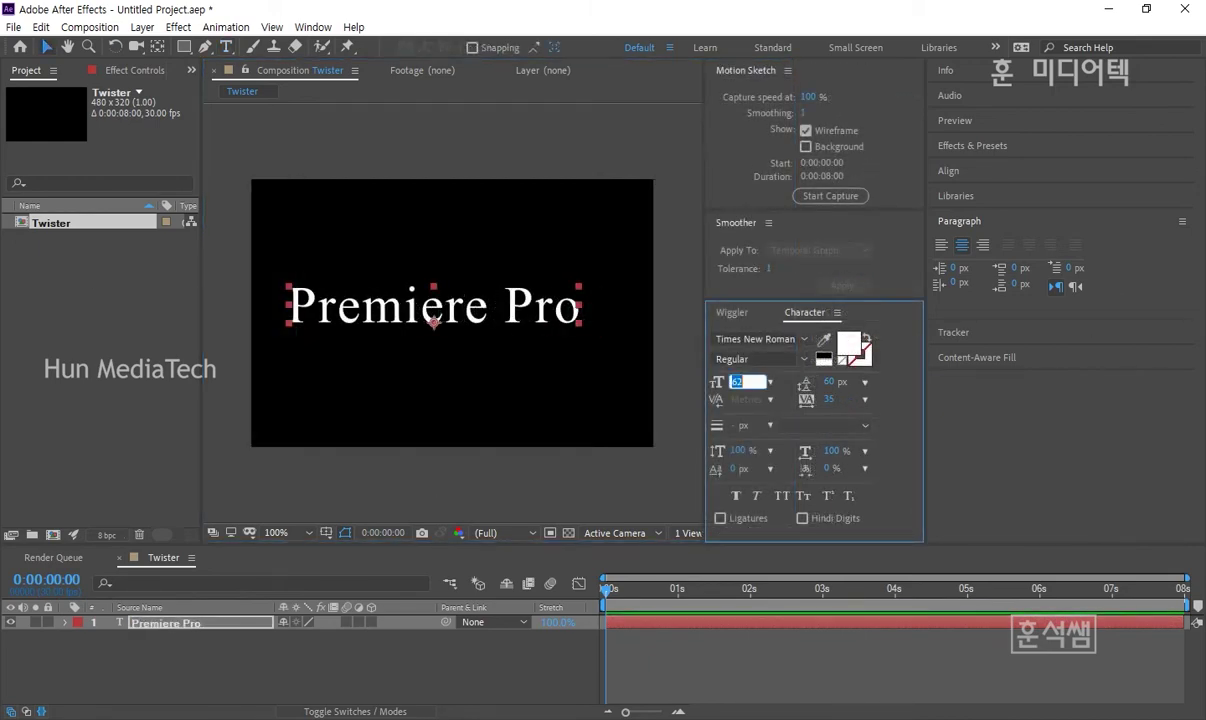
text(6)
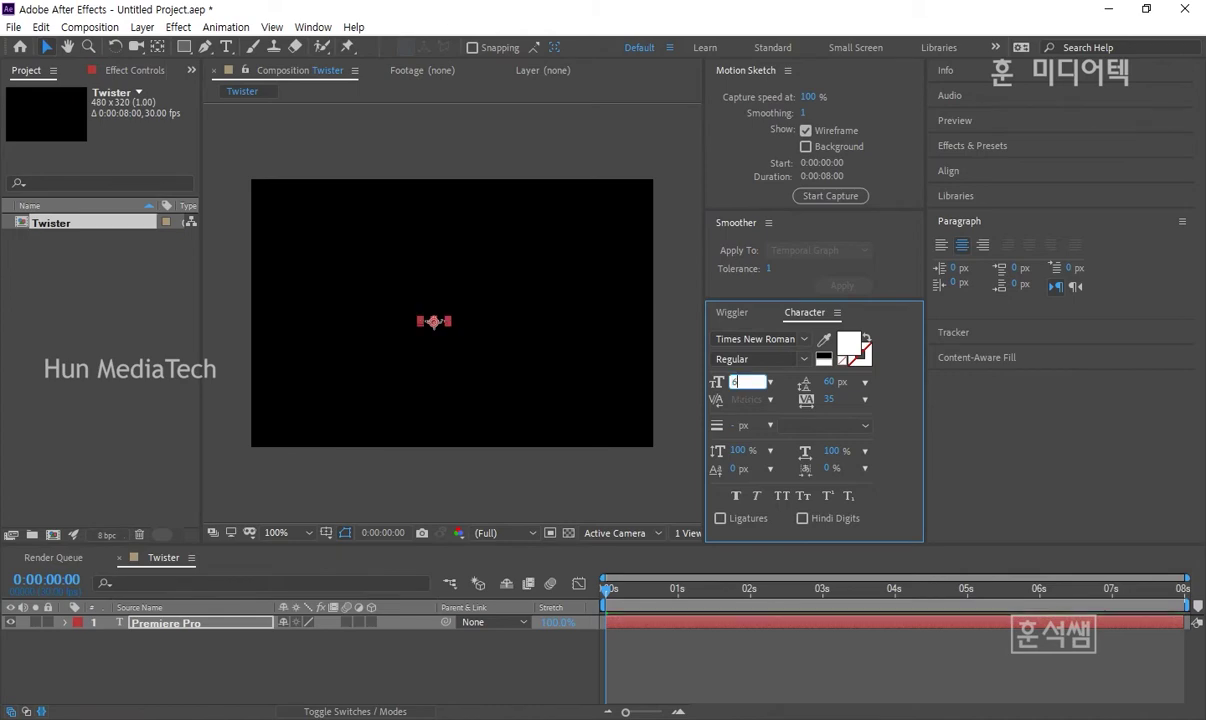
text(5)
key(Return)
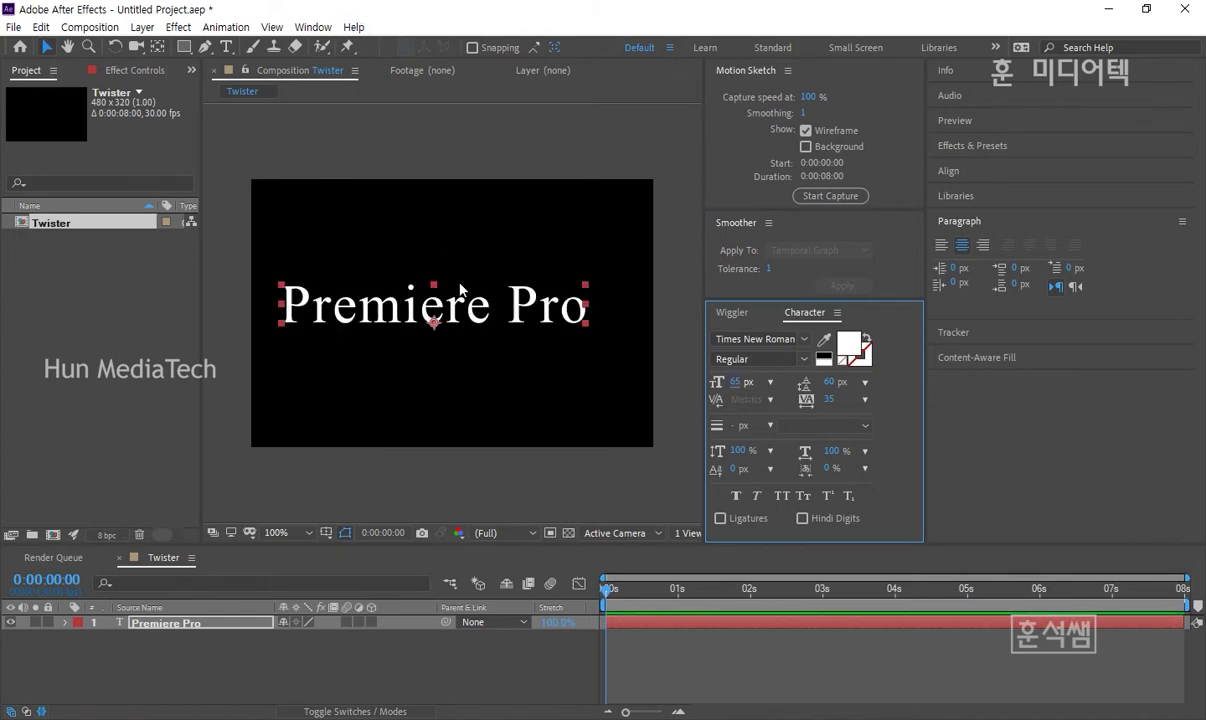
click(941, 179)
click(972, 212)
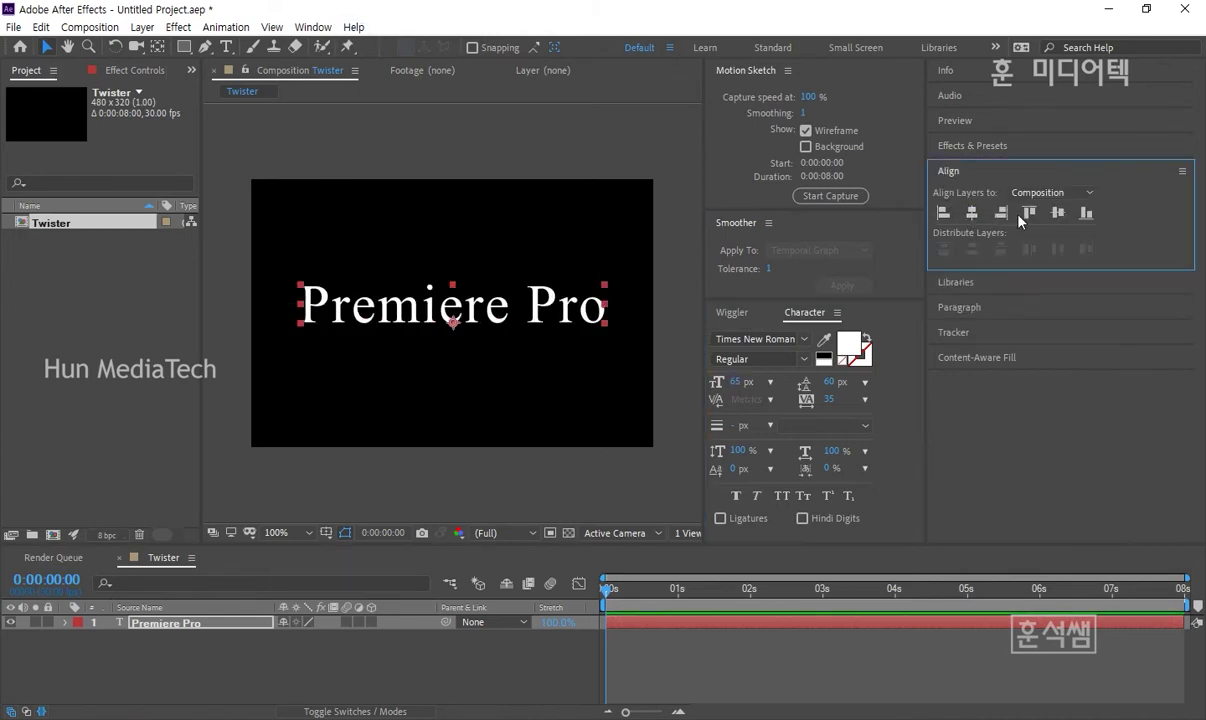
click(1058, 212)
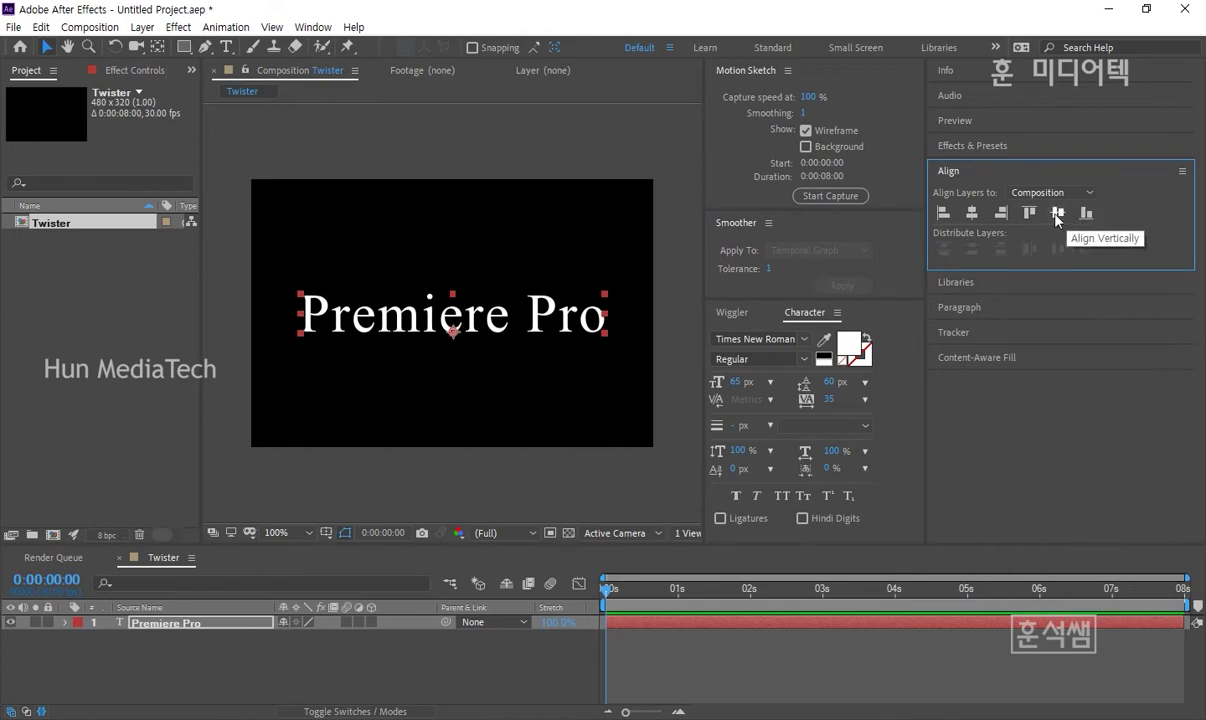
Change the text fill colour to purple BD68FF
click(851, 345)
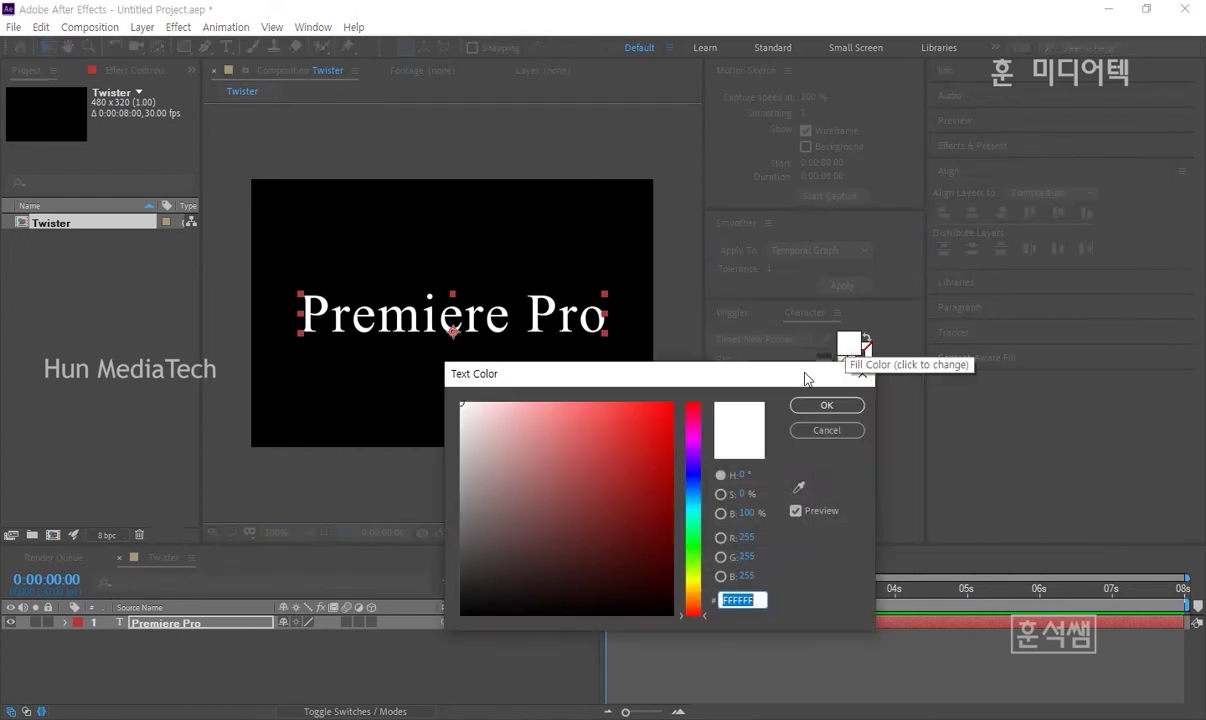
drag(800, 372, 800, 399)
click(693, 487)
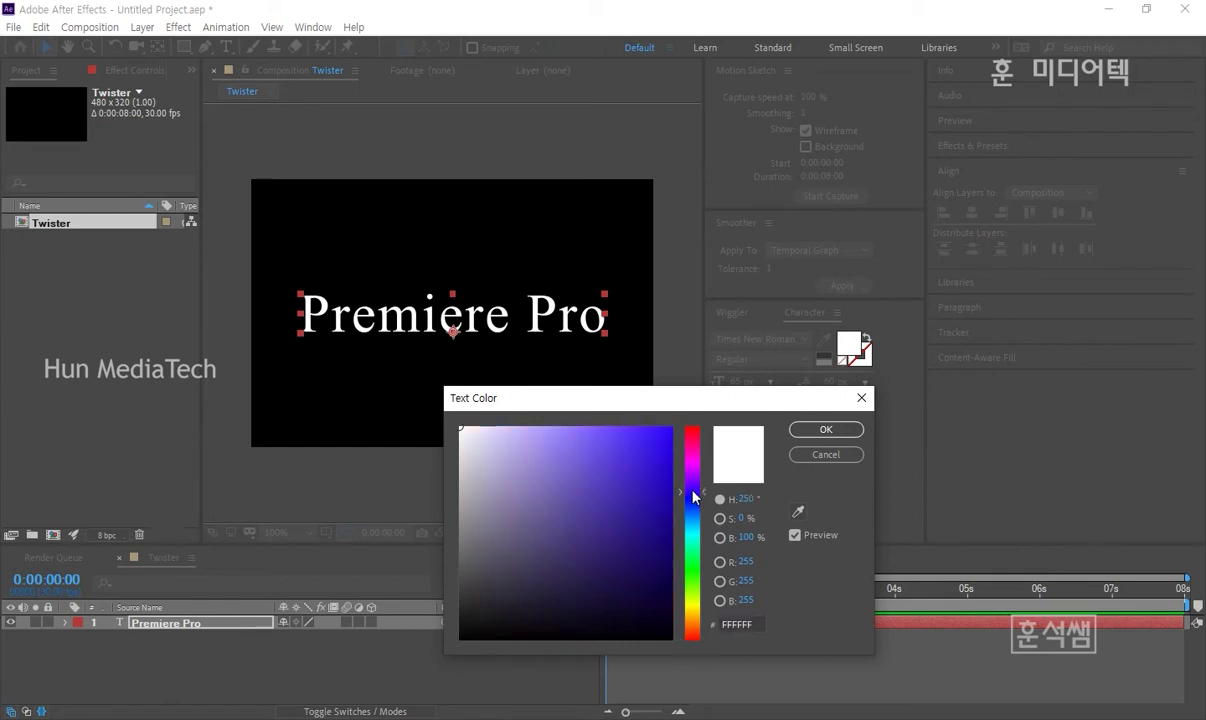
drag(693, 487, 693, 482)
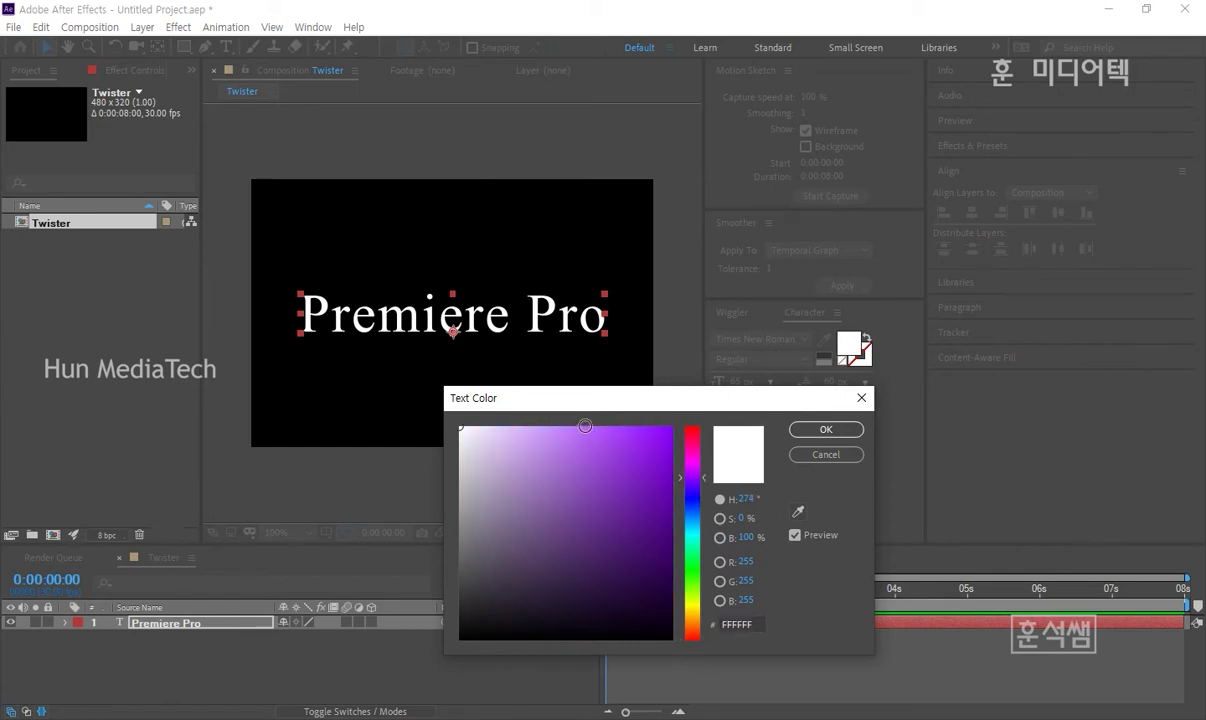
drag(585, 430, 585, 408)
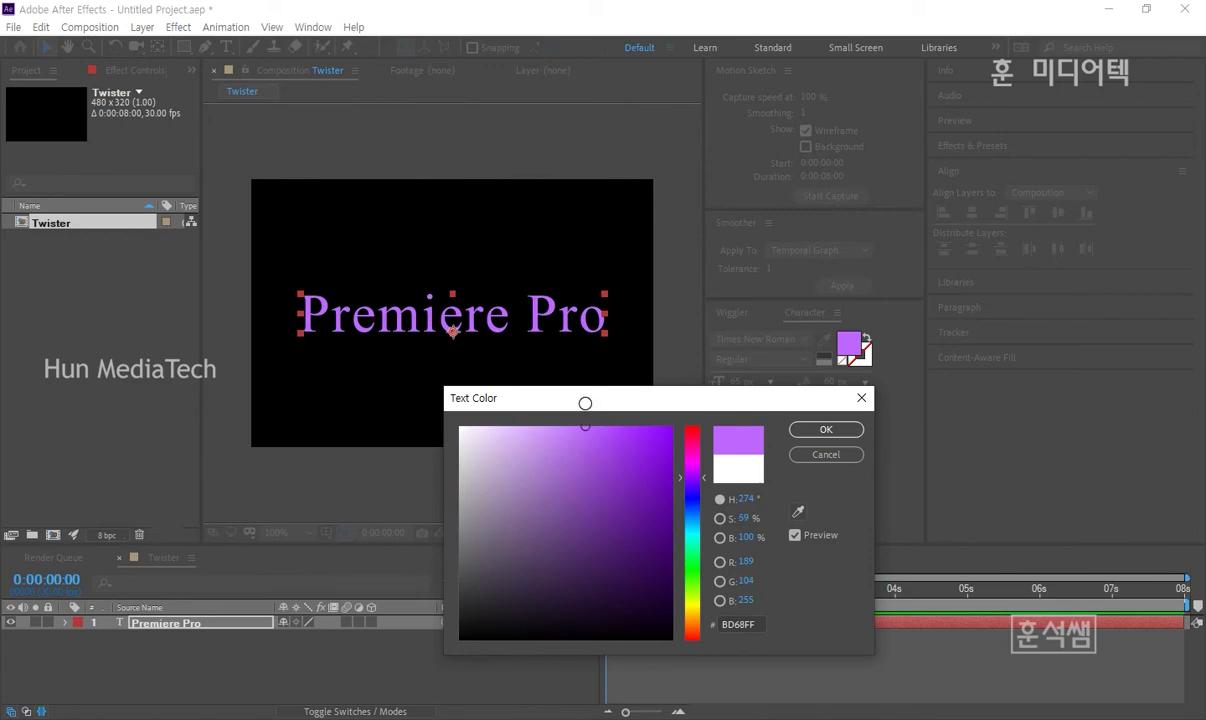
click(826, 429)
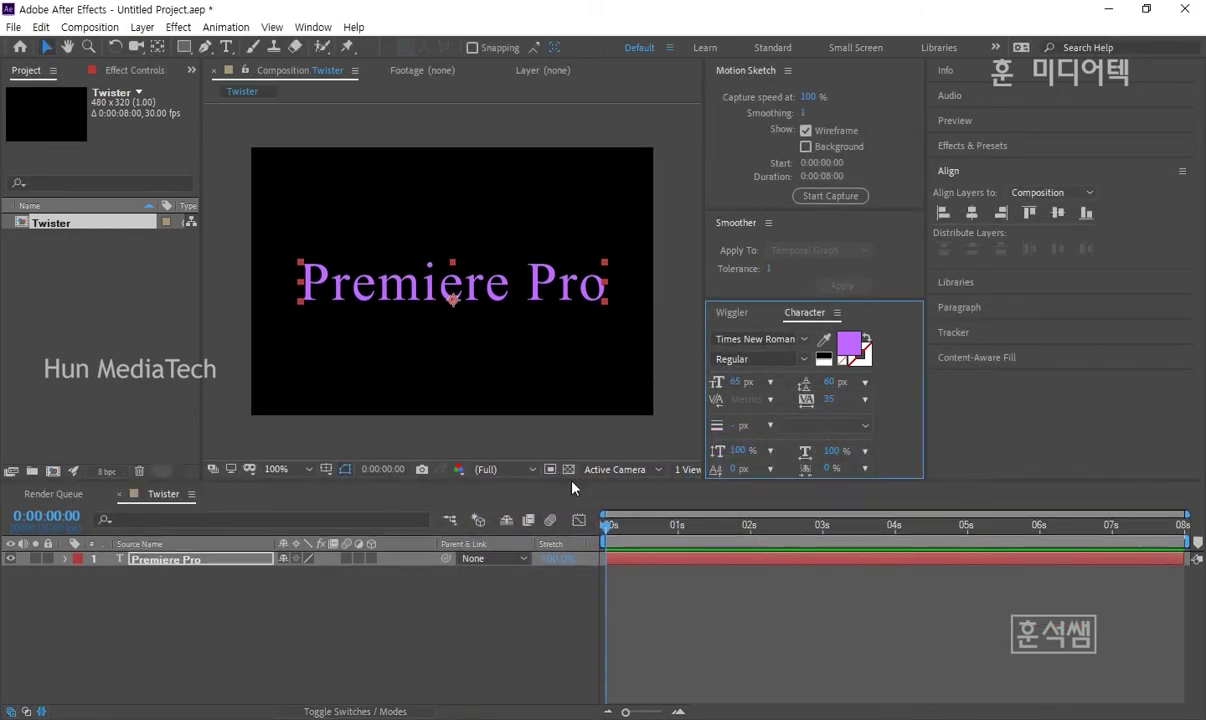
Duplicate the Premiere Pro text layer and hide the original
drag(561, 541, 545, 509)
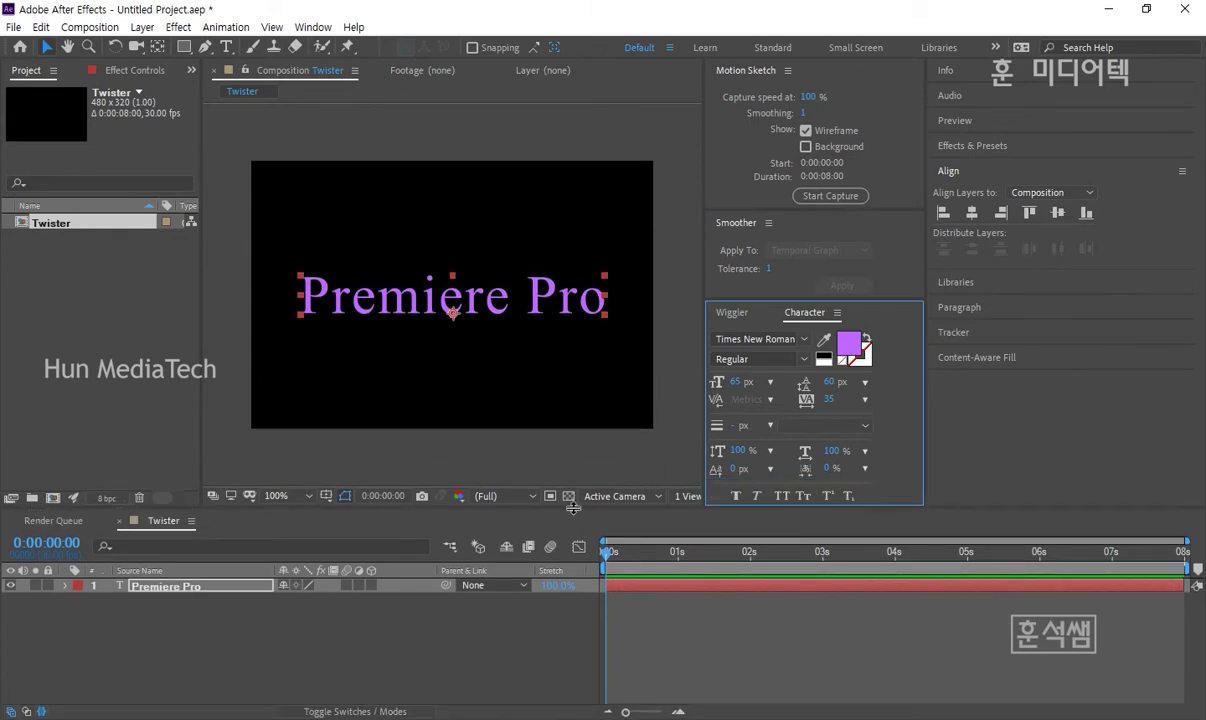
click(183, 593)
drag(271, 571, 262, 571)
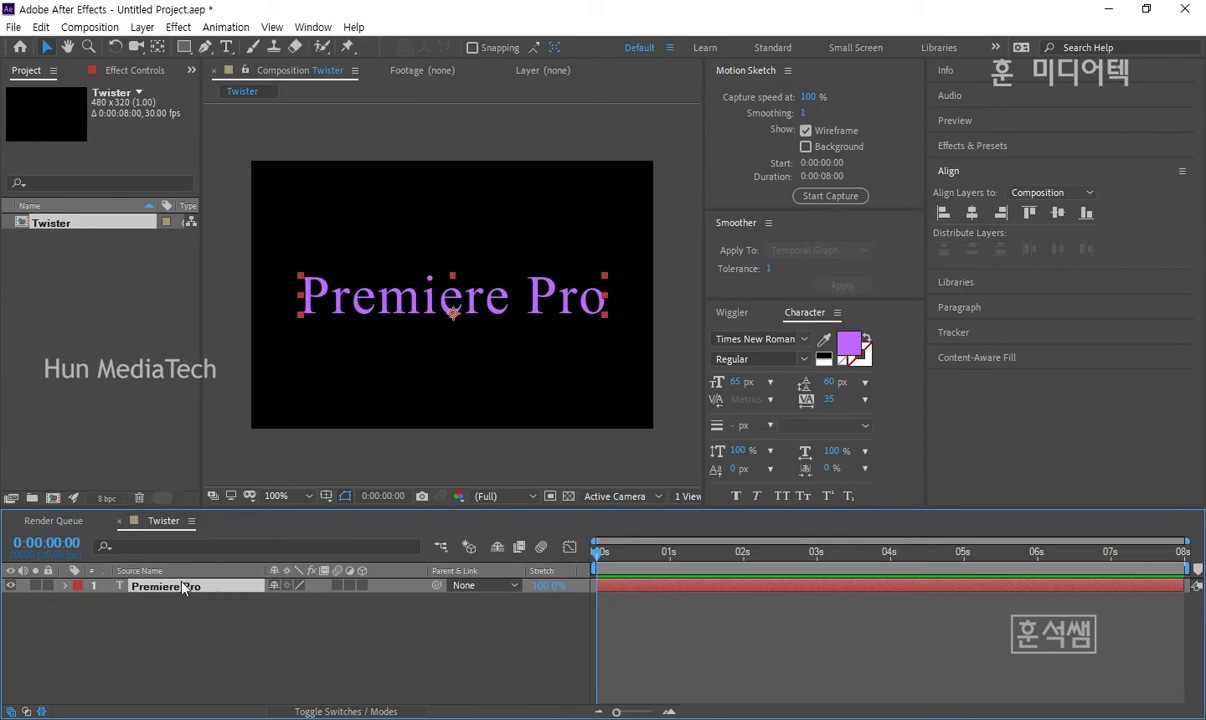
key(ctrl+d)
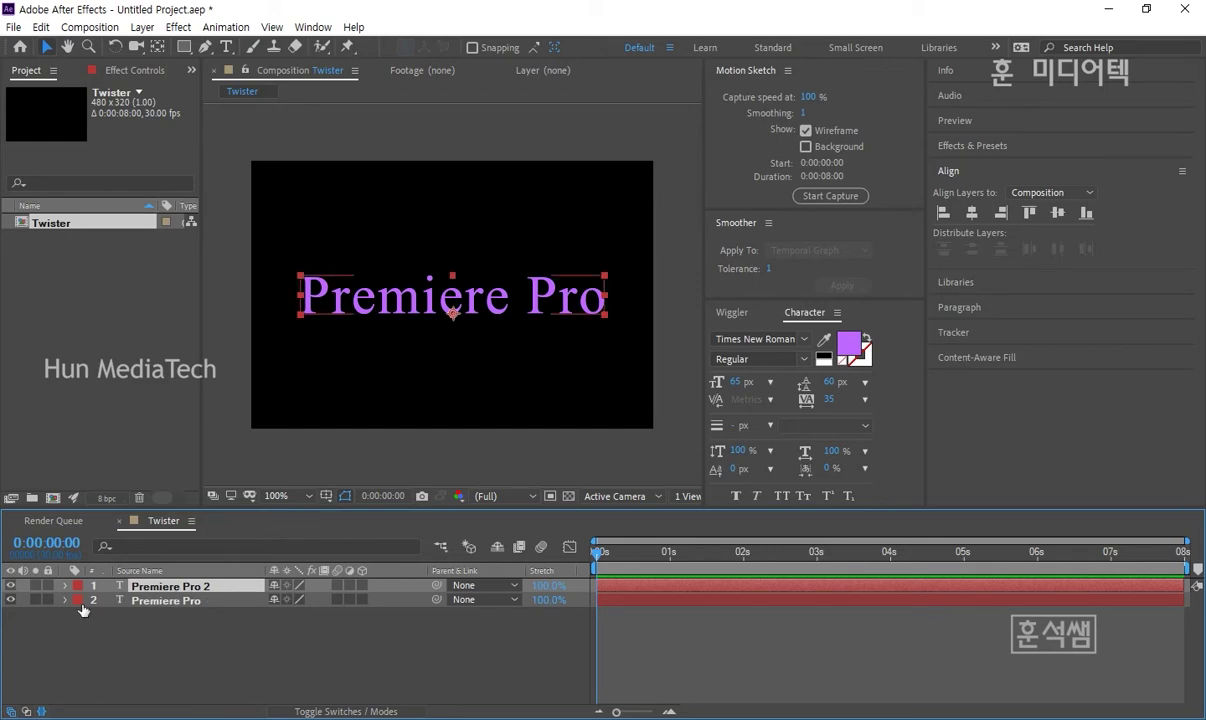
click(12, 601)
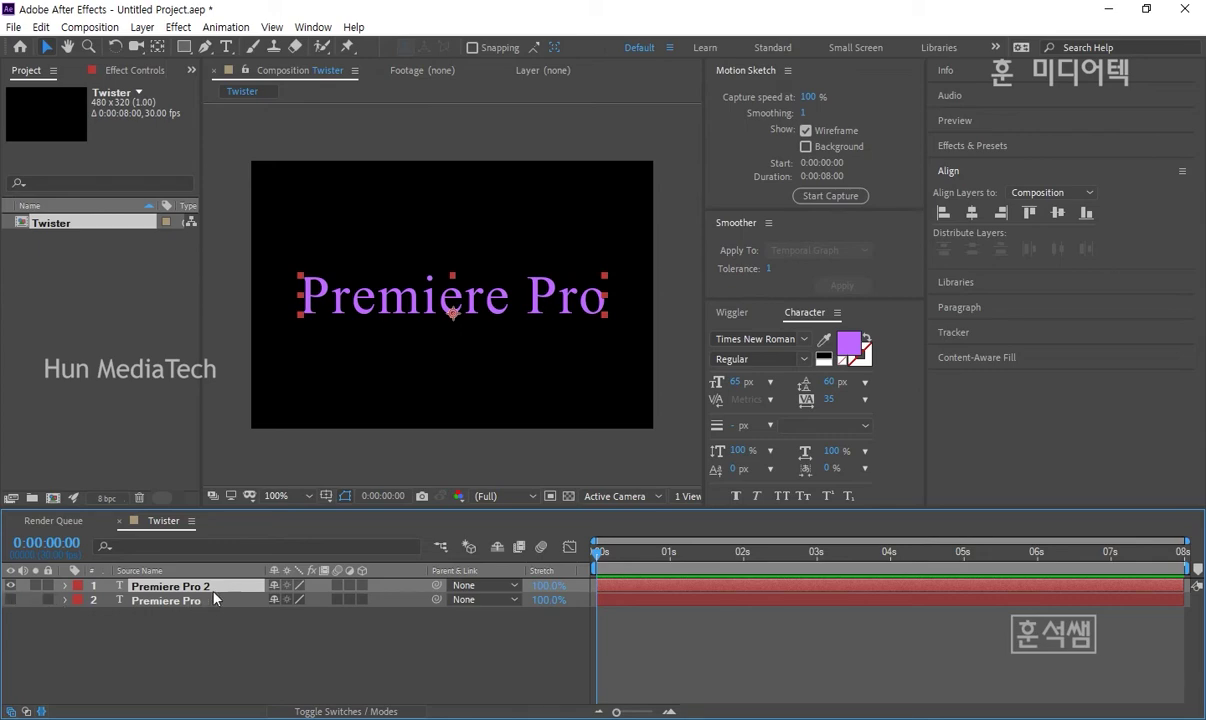
Retype the duplicate layer's text as 'After Effects'
double_click(424, 304)
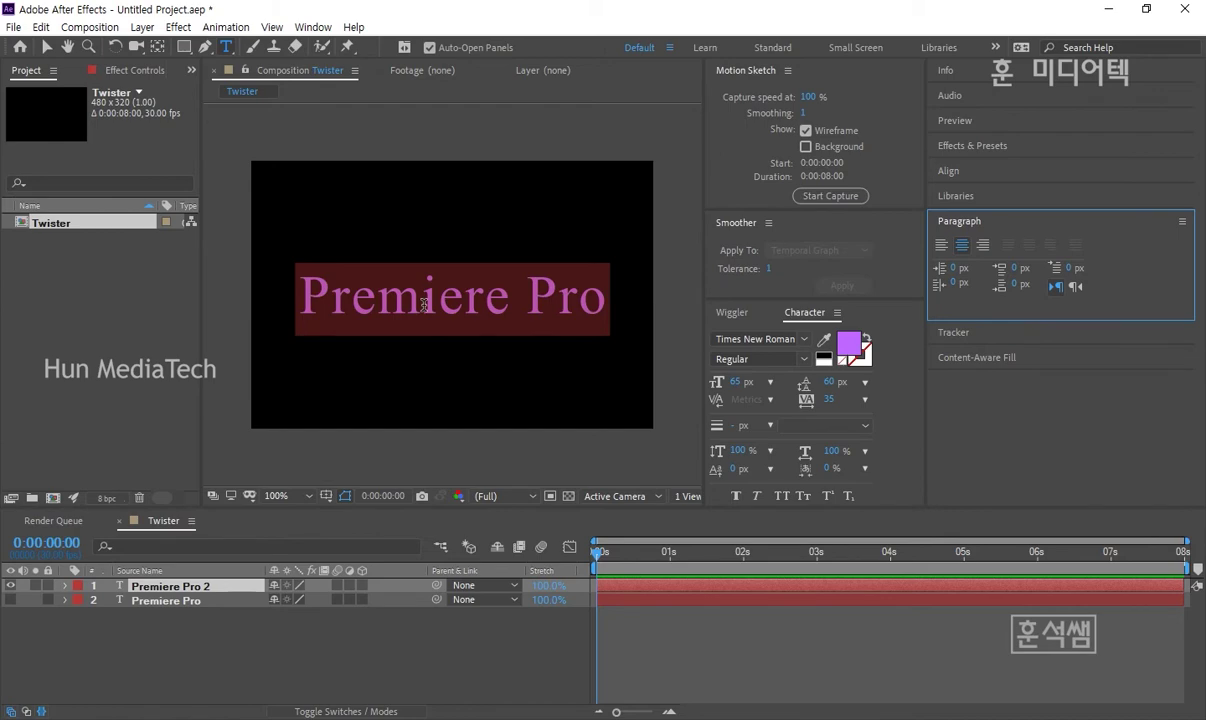
text(After )
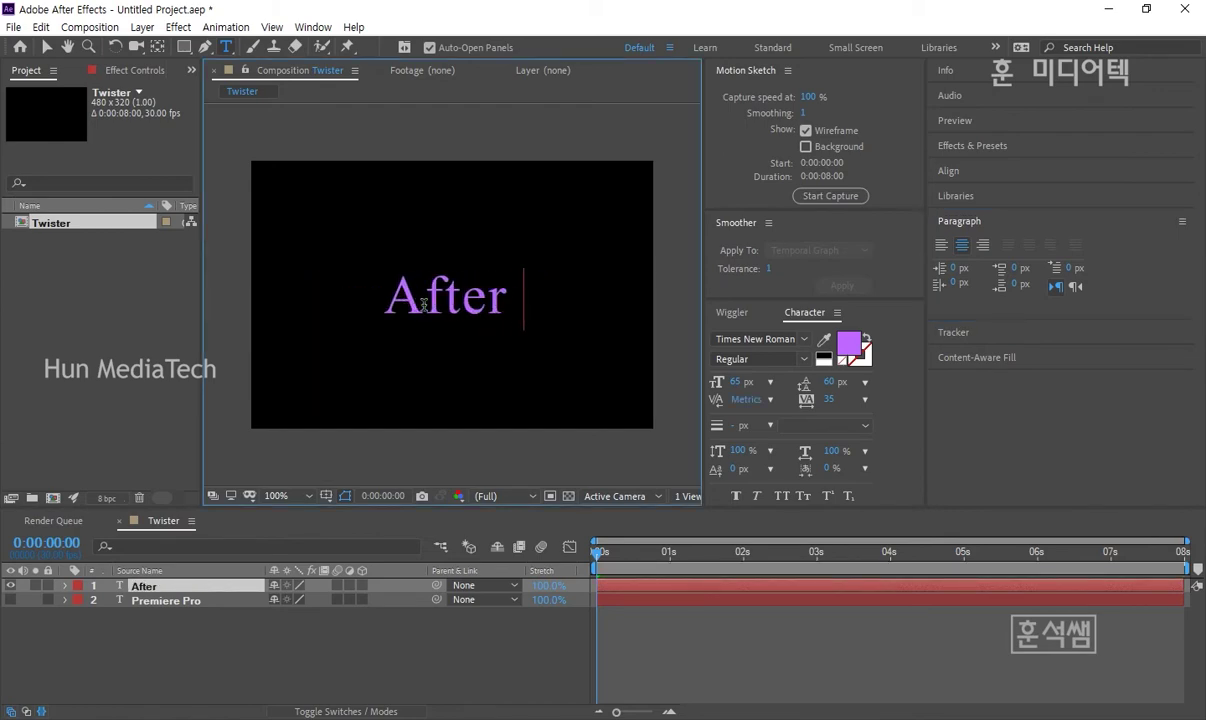
text(Effects)
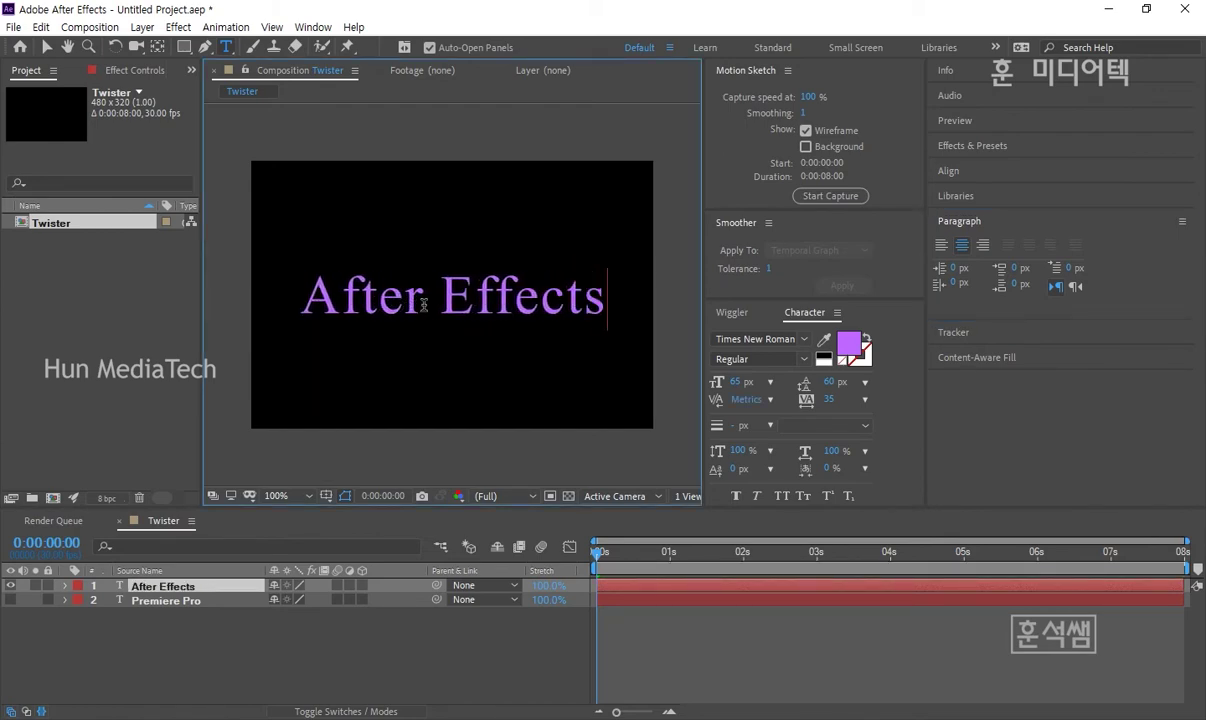
key(Escape)
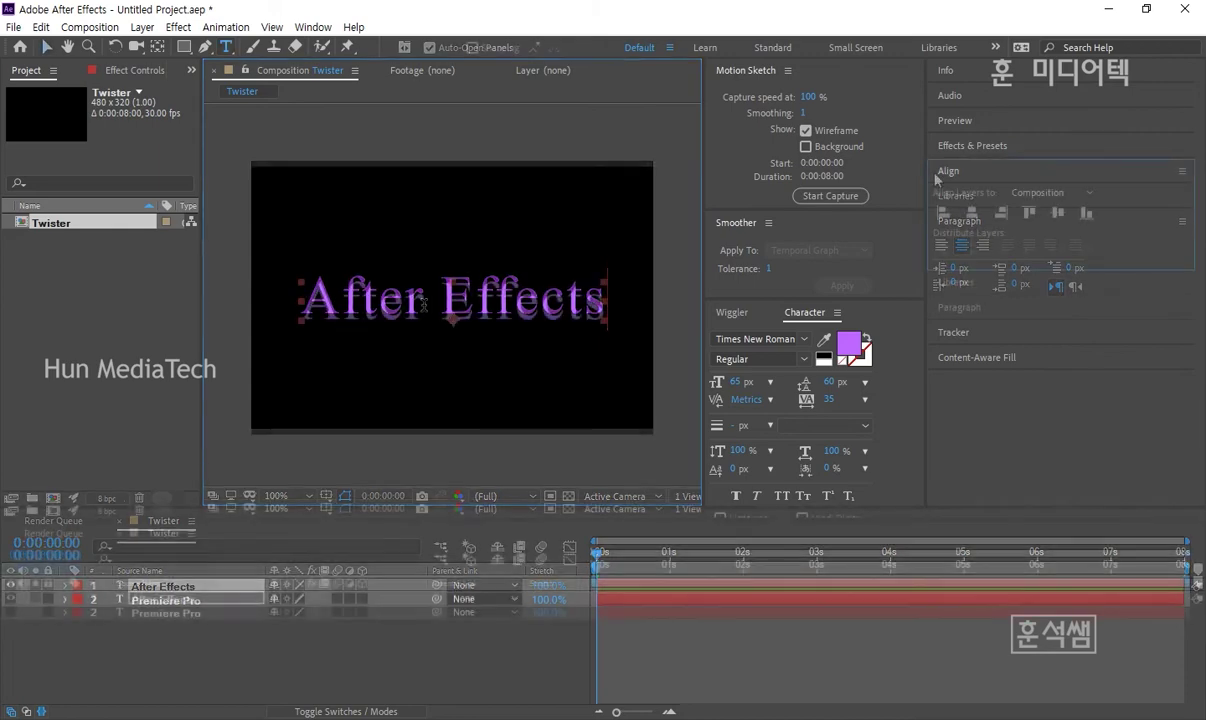
Recolour the After Effects text pink (F368FF), briefly showing the Premiere Pro layer to compare
key(v)
click(846, 355)
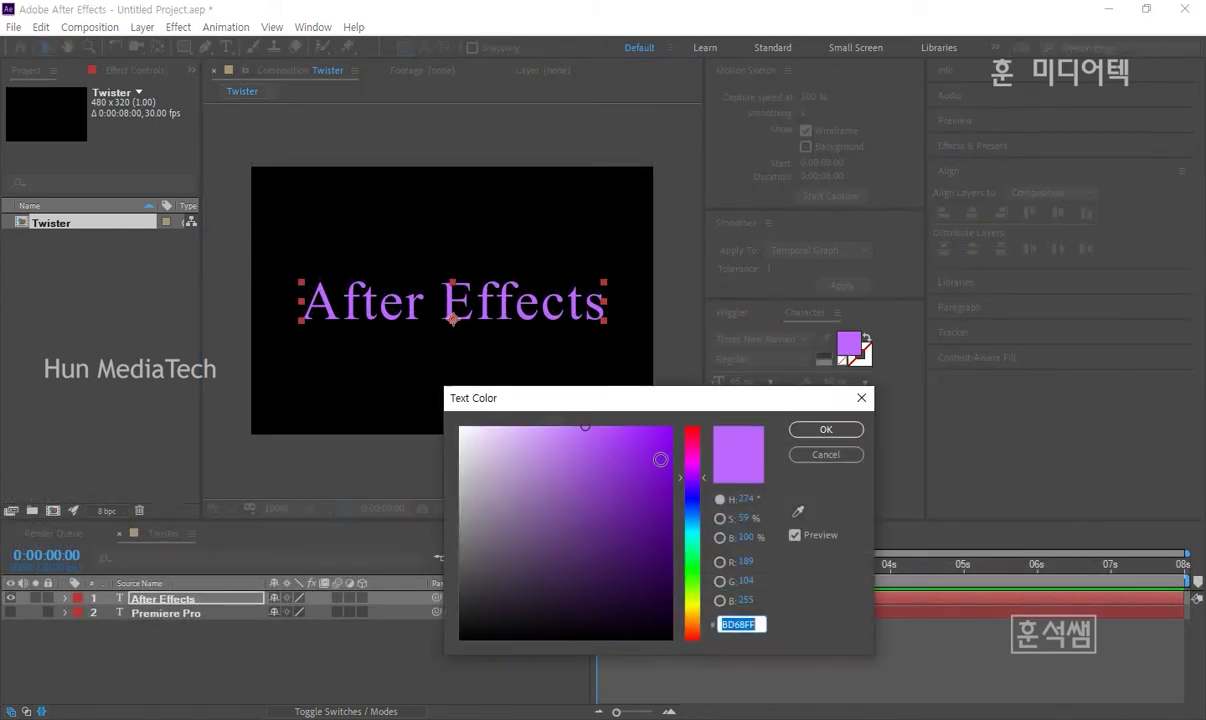
drag(700, 480, 700, 472)
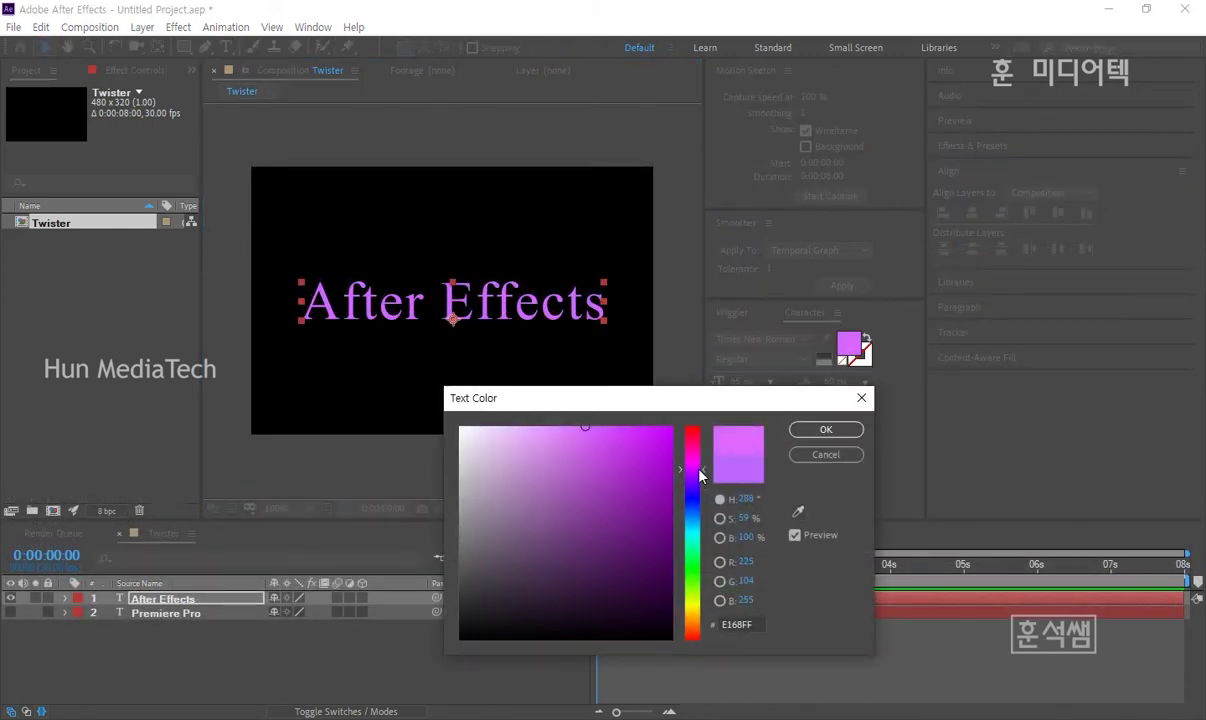
click(799, 431)
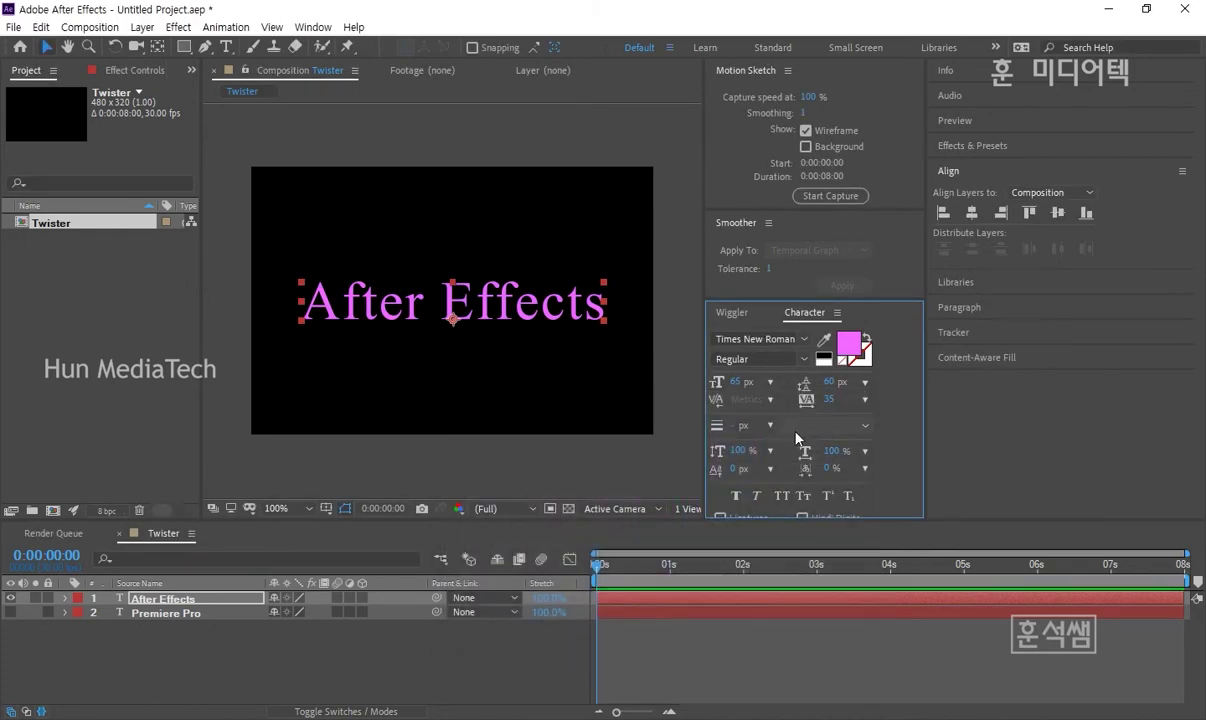
click(10, 612)
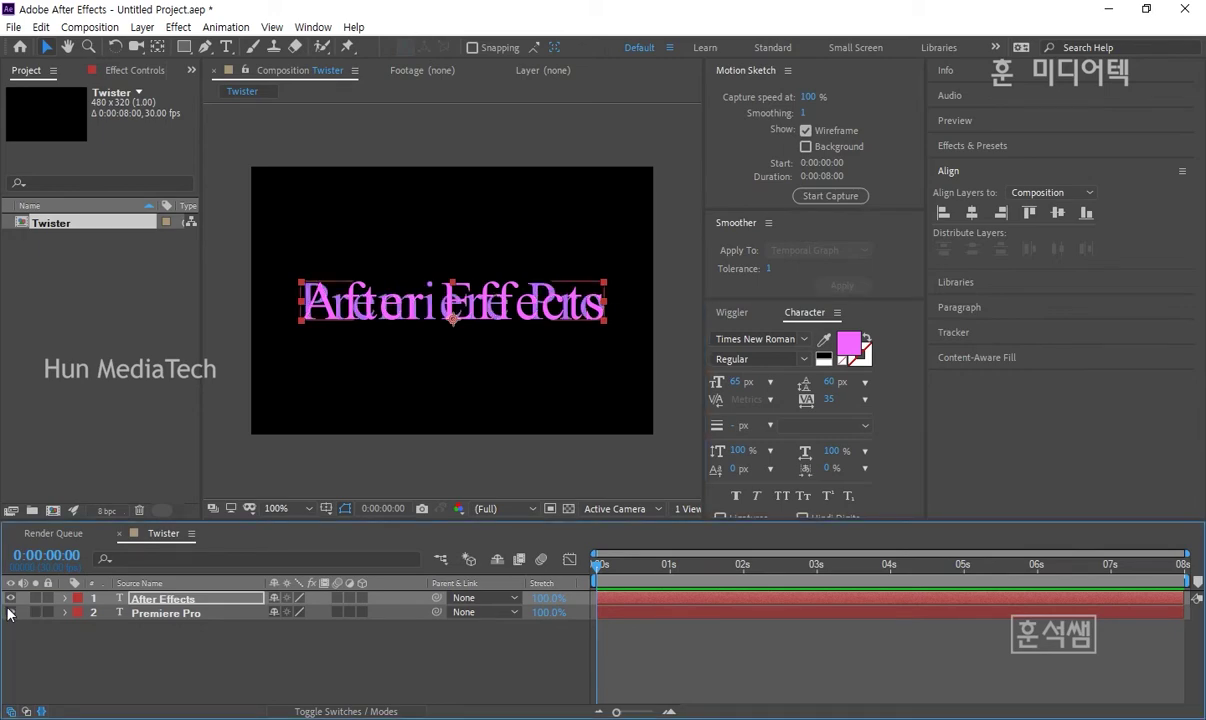
click(10, 612)
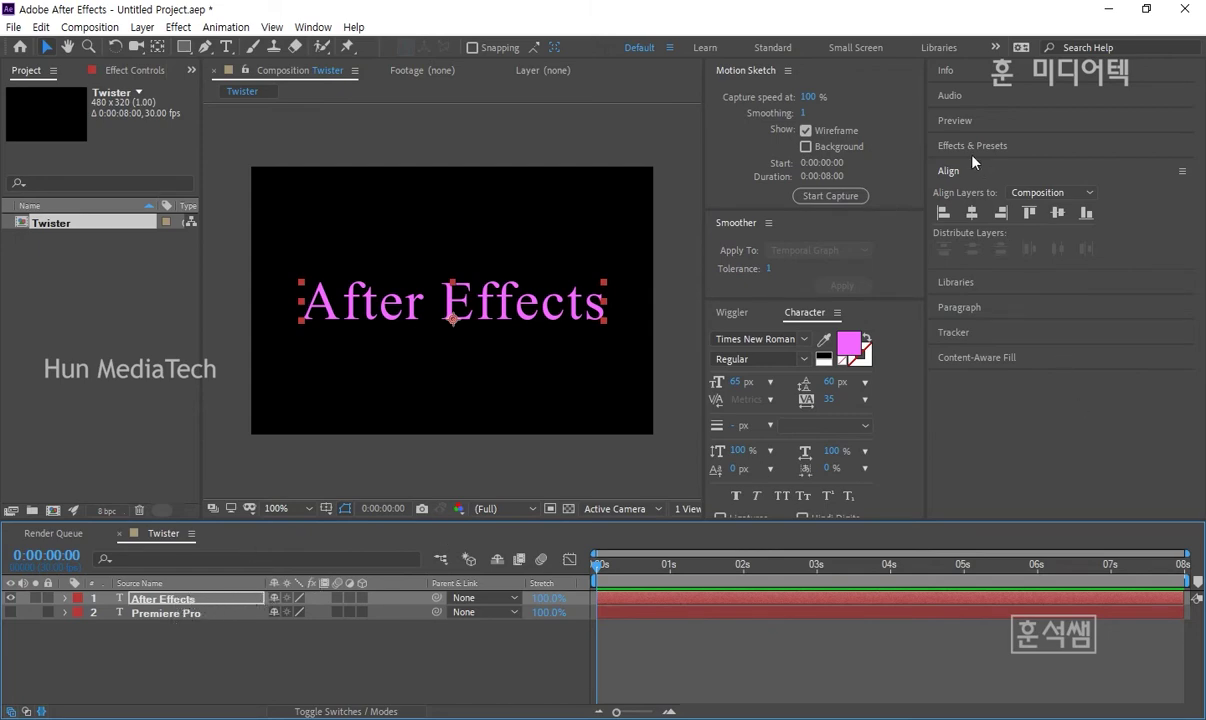
Drag CC Twister from the Transition category onto the After Effects text layer
click(941, 146)
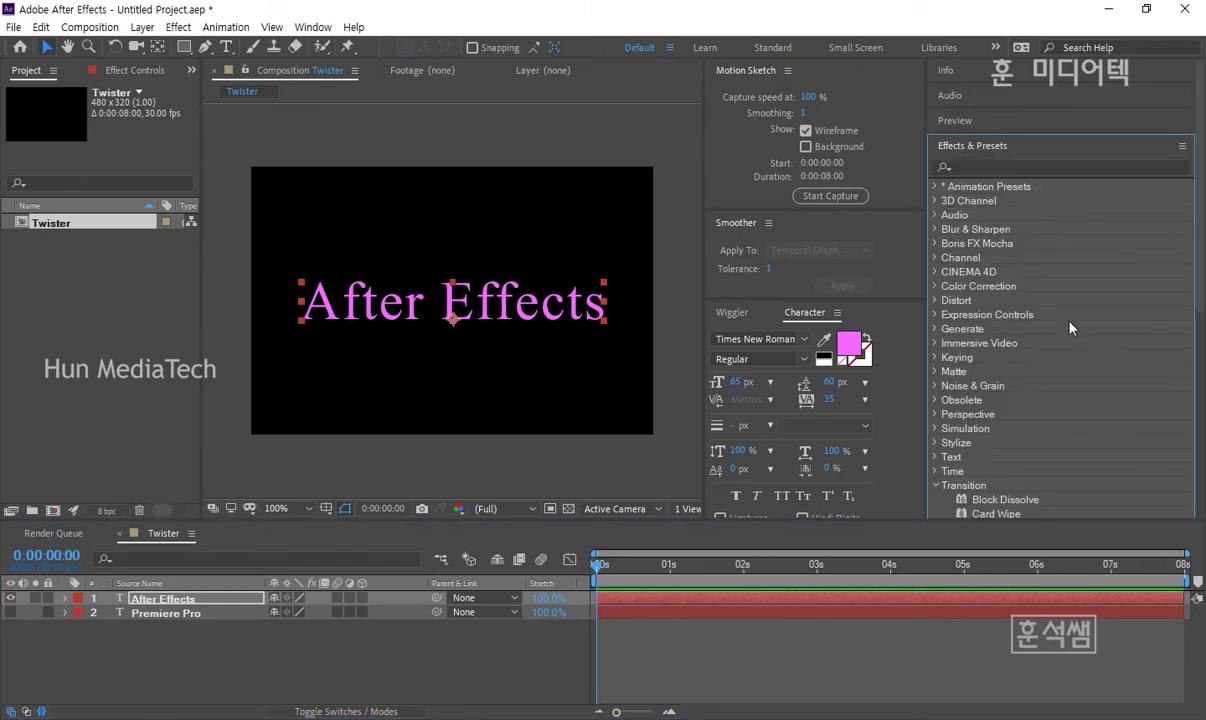
scroll(1069, 327, down, 5)
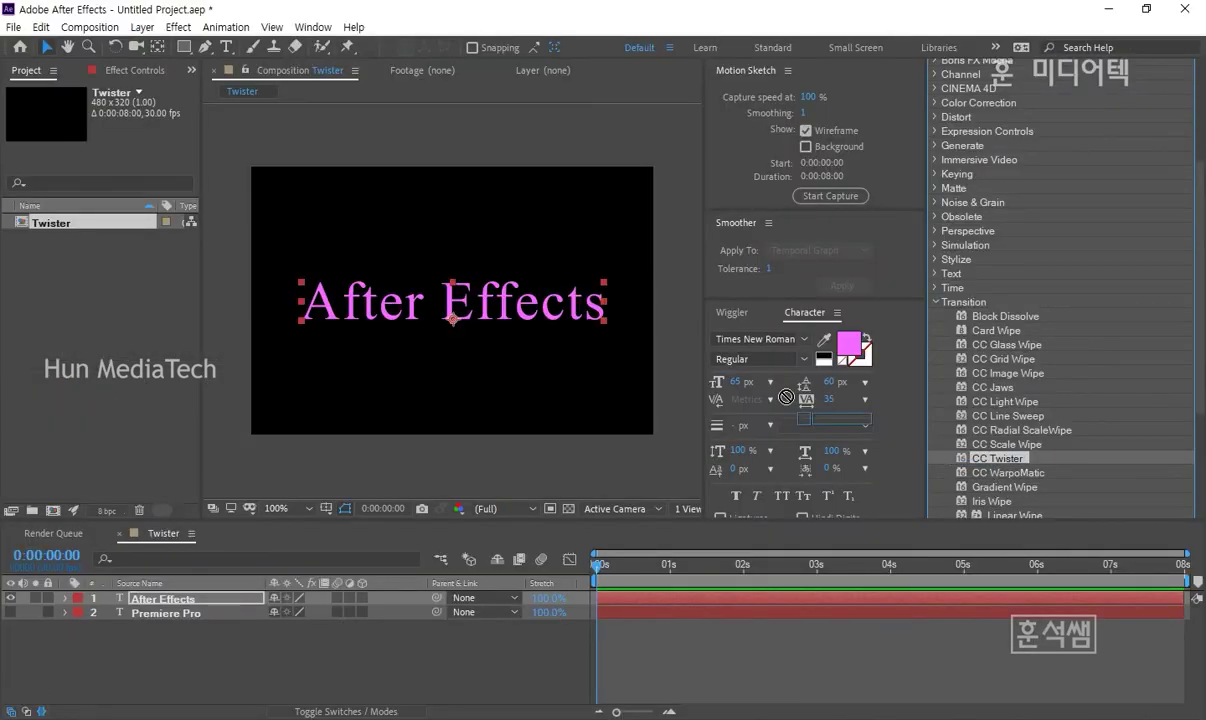
drag(1007, 463, 555, 305)
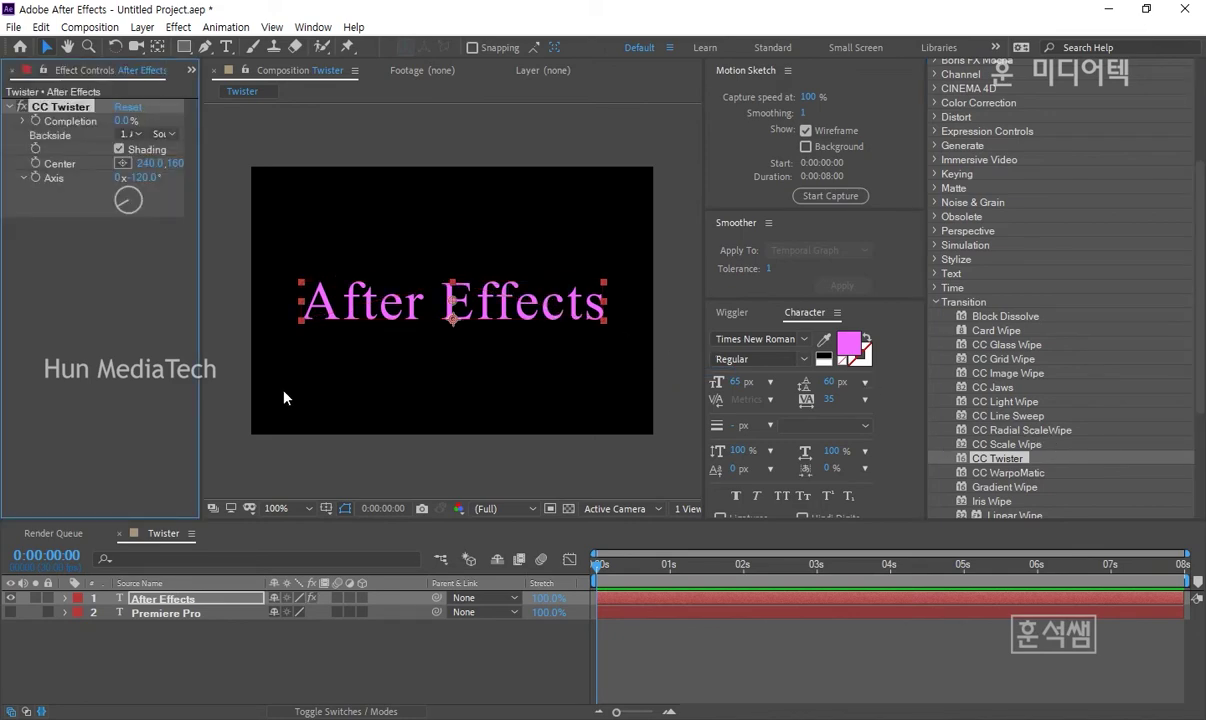
drag(209, 388, 279, 400)
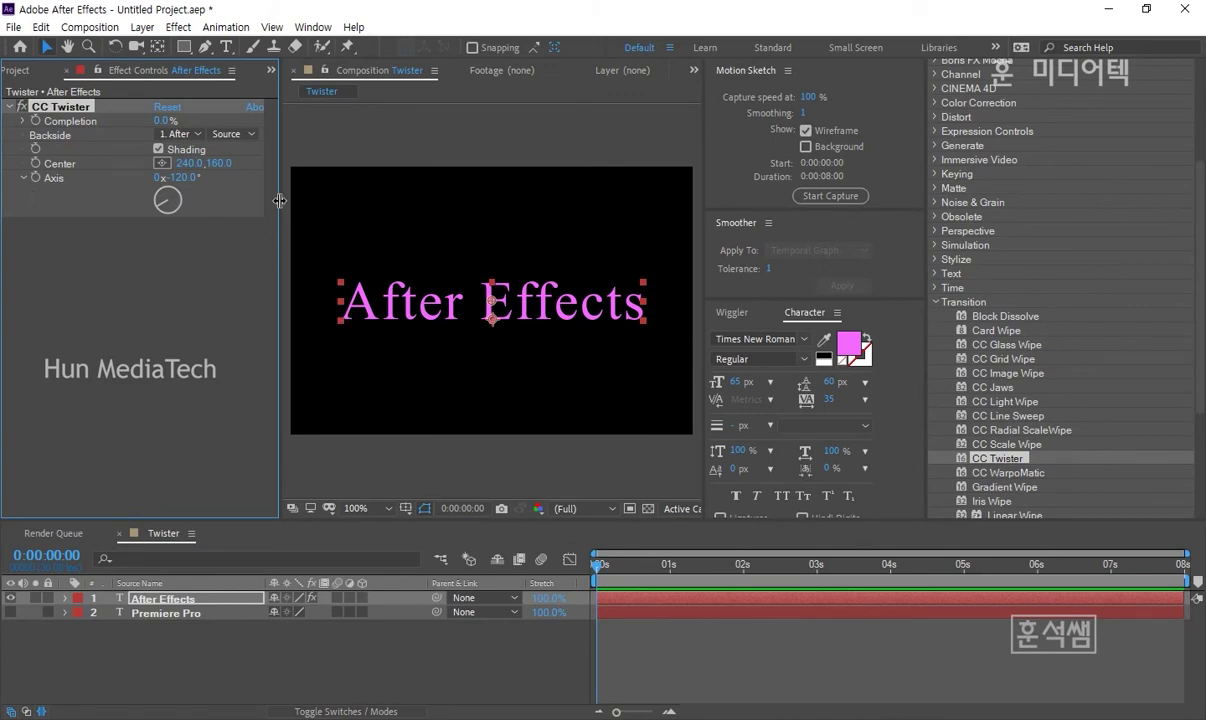
Test CC Twister by twisting Completion about a third and setting Axis to 90°
drag(279, 200, 302, 200)
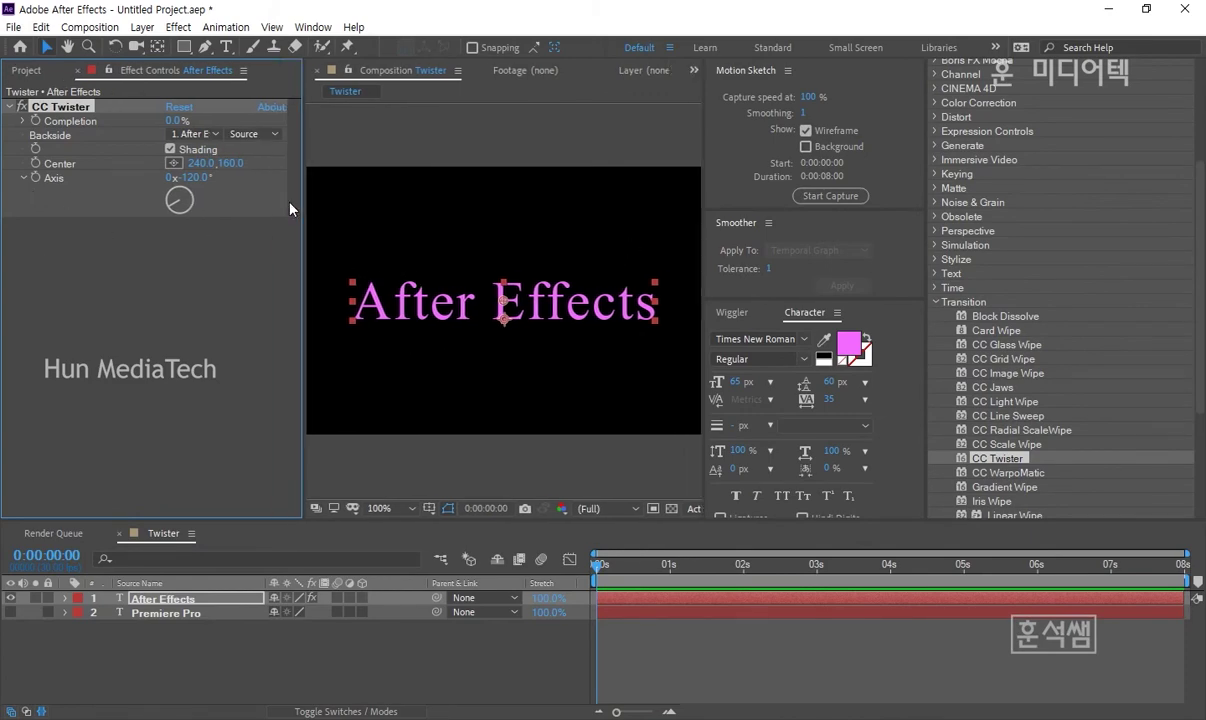
click(22, 120)
mouse_move(44, 143)
mouse_down()
mouse_move(119, 149)
mouse_move(121, 169)
mouse_move(115, 153)
mouse_up()
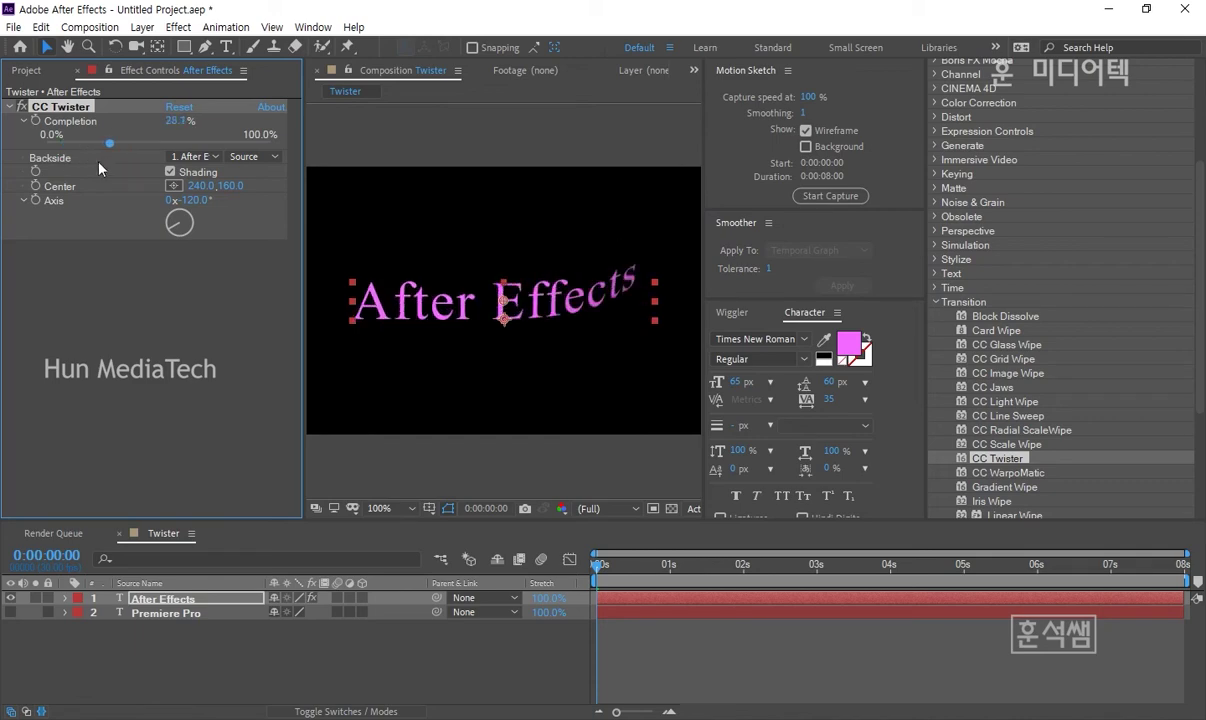
click(203, 201)
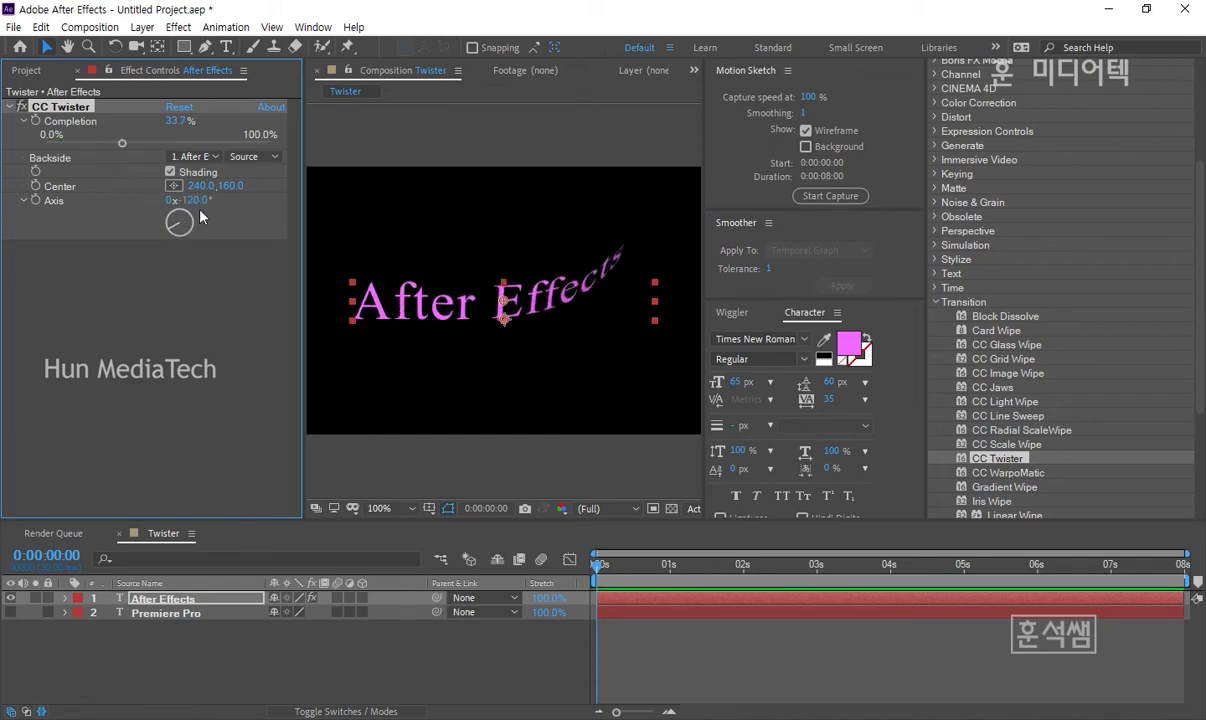
click(202, 201)
text(90)
key(Return)
Return Completion to 0% and set a starting Completion keyframe at 0:00:00:00
click(200, 201)
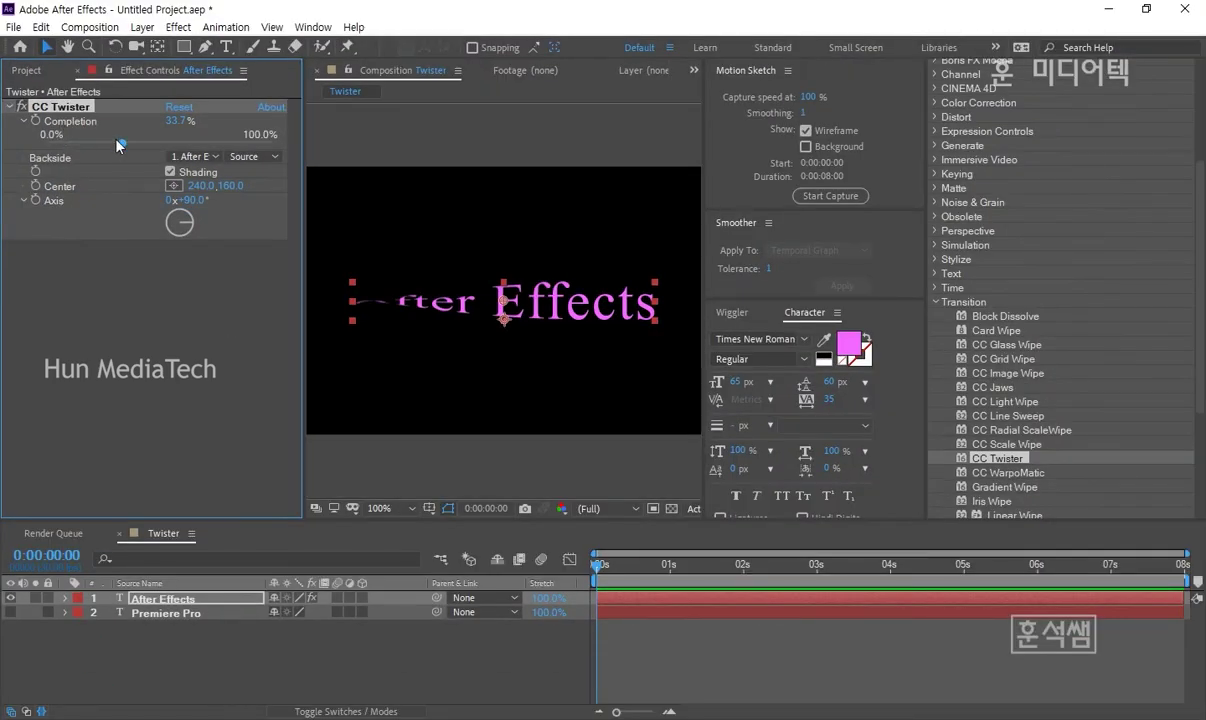
mouse_move(120, 143)
mouse_down()
mouse_move(52, 146)
mouse_move(114, 160)
mouse_move(15, 153)
mouse_up()
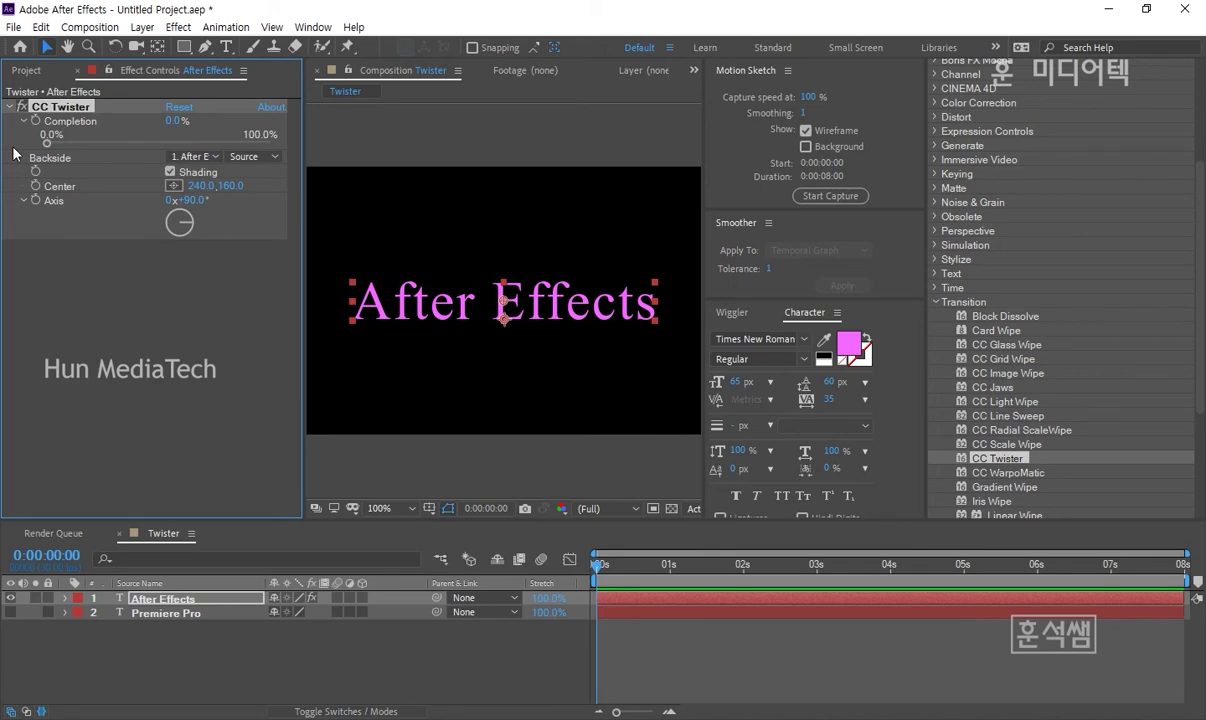
click(170, 544)
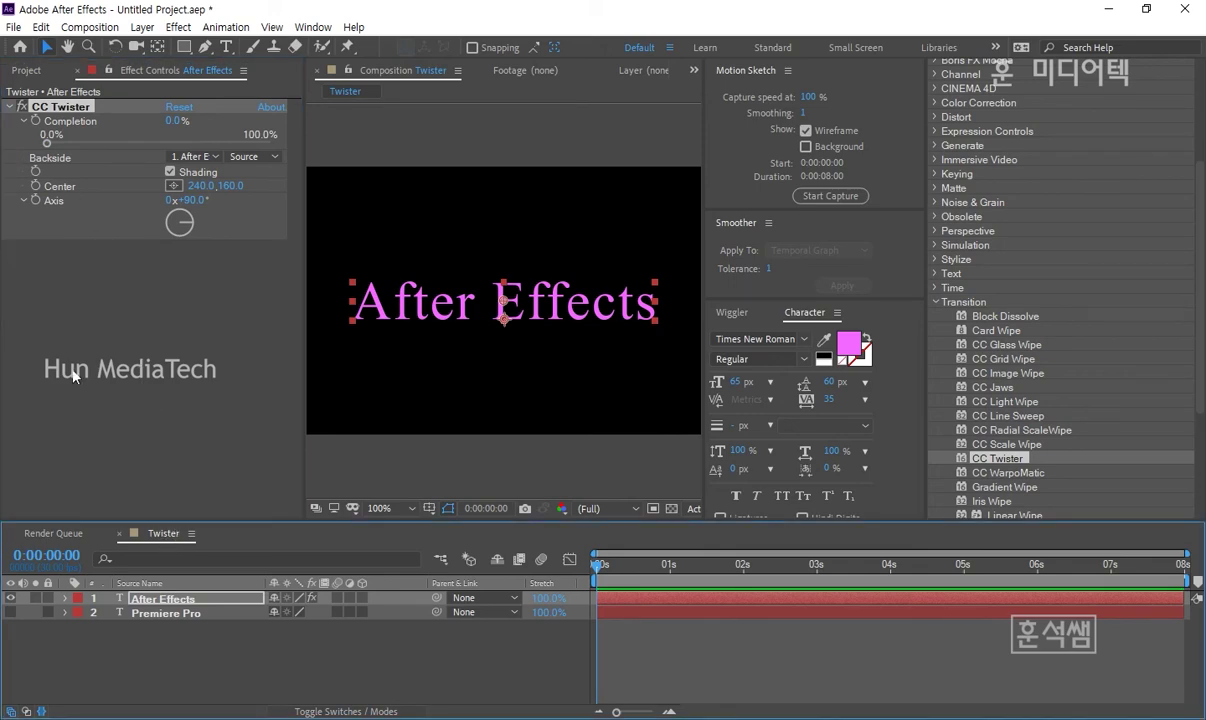
click(33, 122)
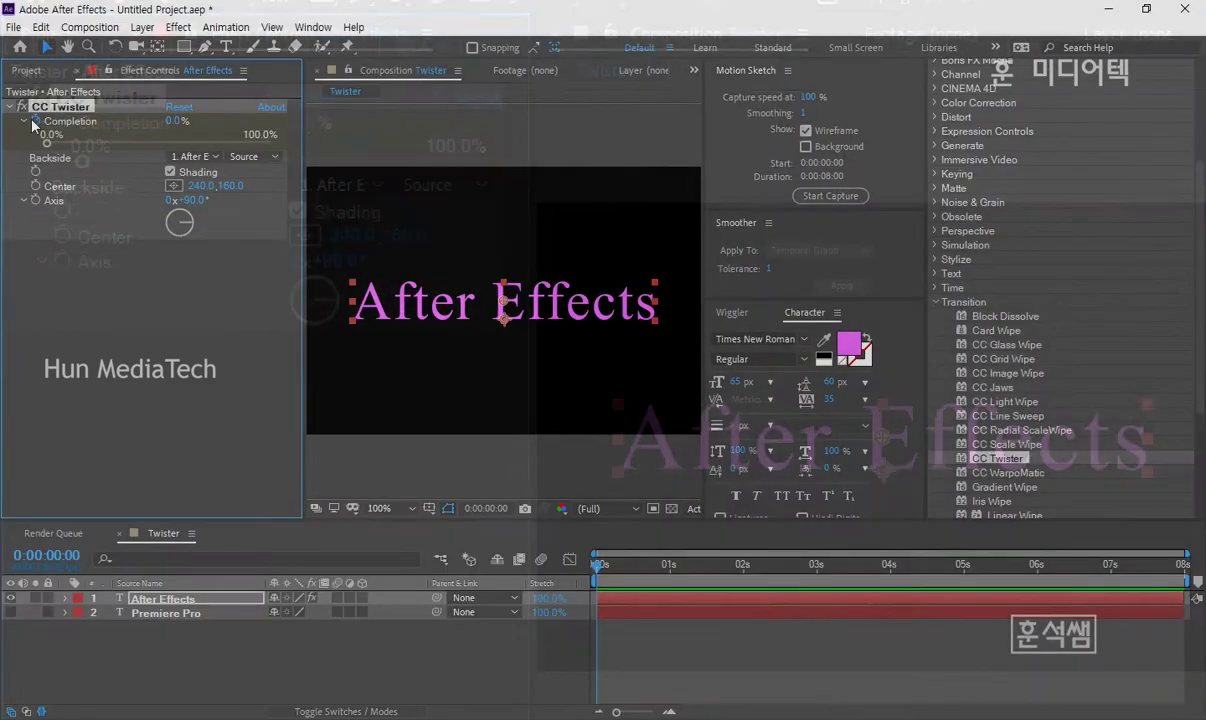
At the 2:00 mark, raise Completion to 100% to create the end keyframe
click(77, 556)
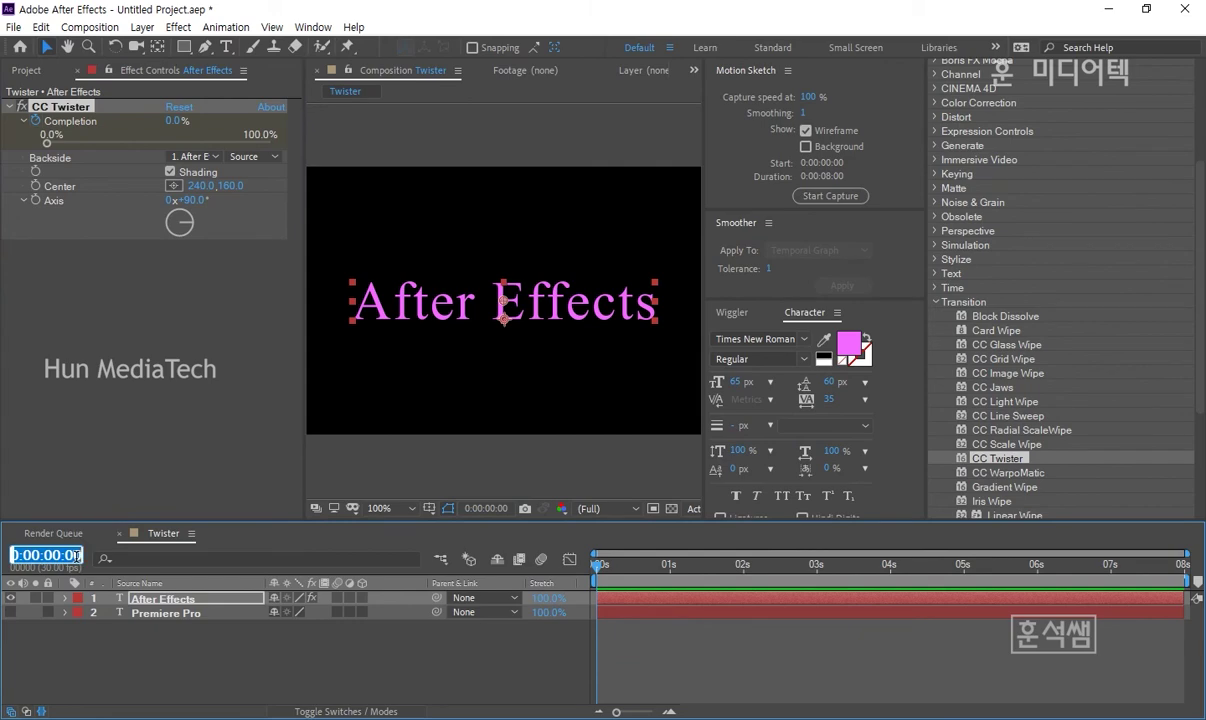
text(2:00)
key(Return)
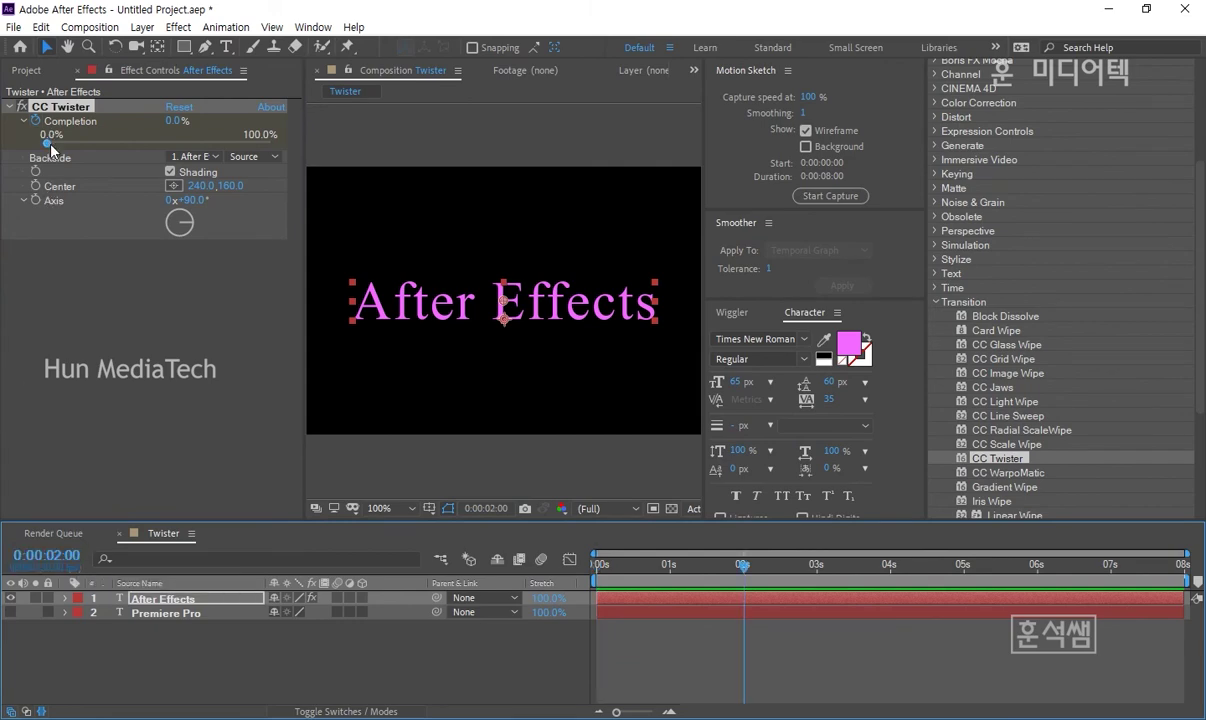
drag(46, 143, 294, 158)
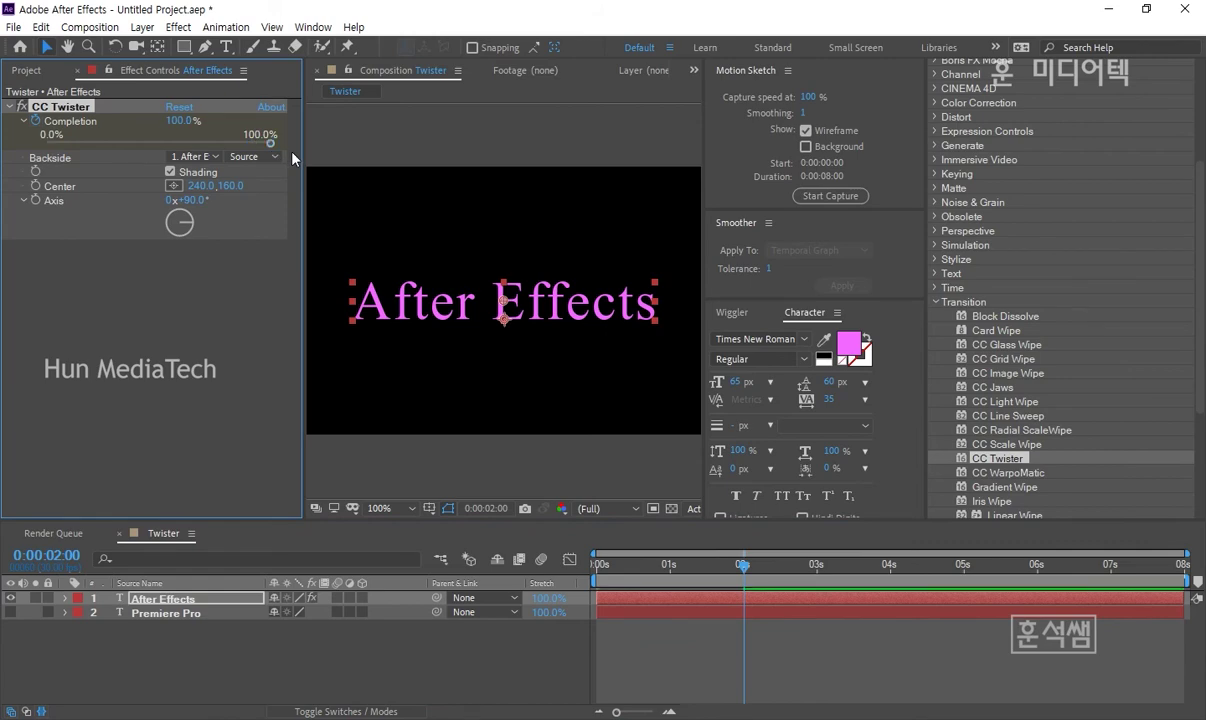
Preview the twist from the start and scrub to about 1 second (50% Completion)
click(230, 537)
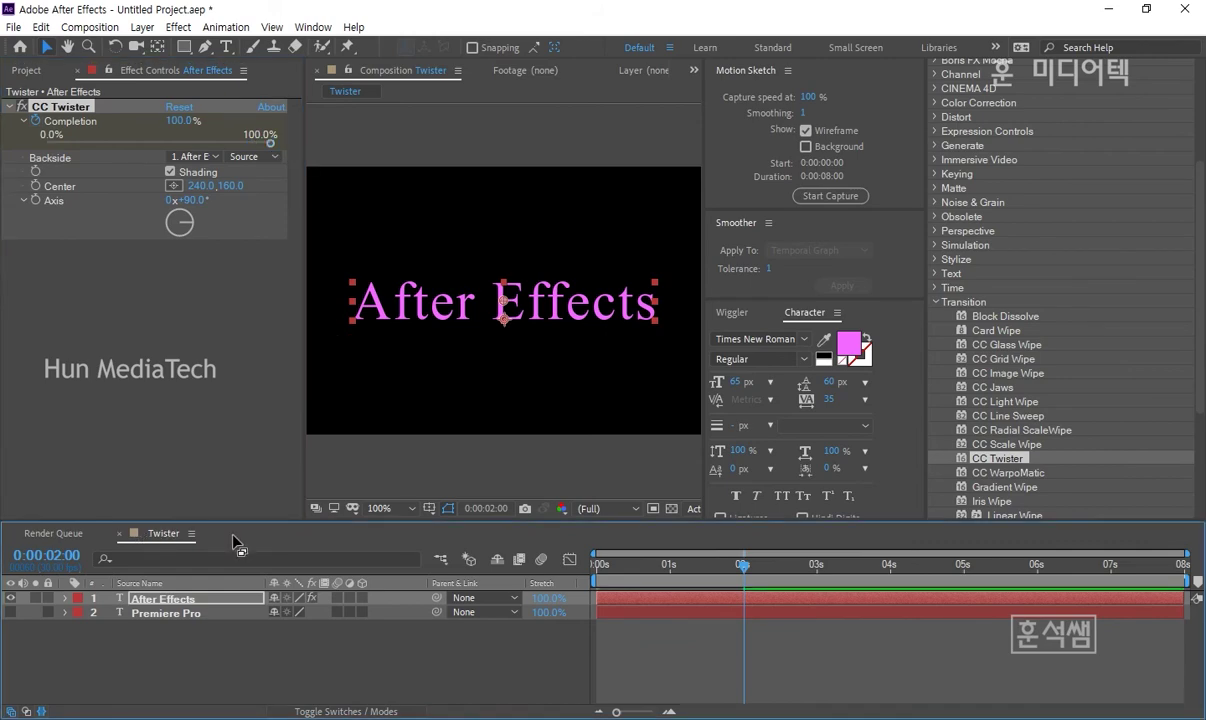
key(Home)
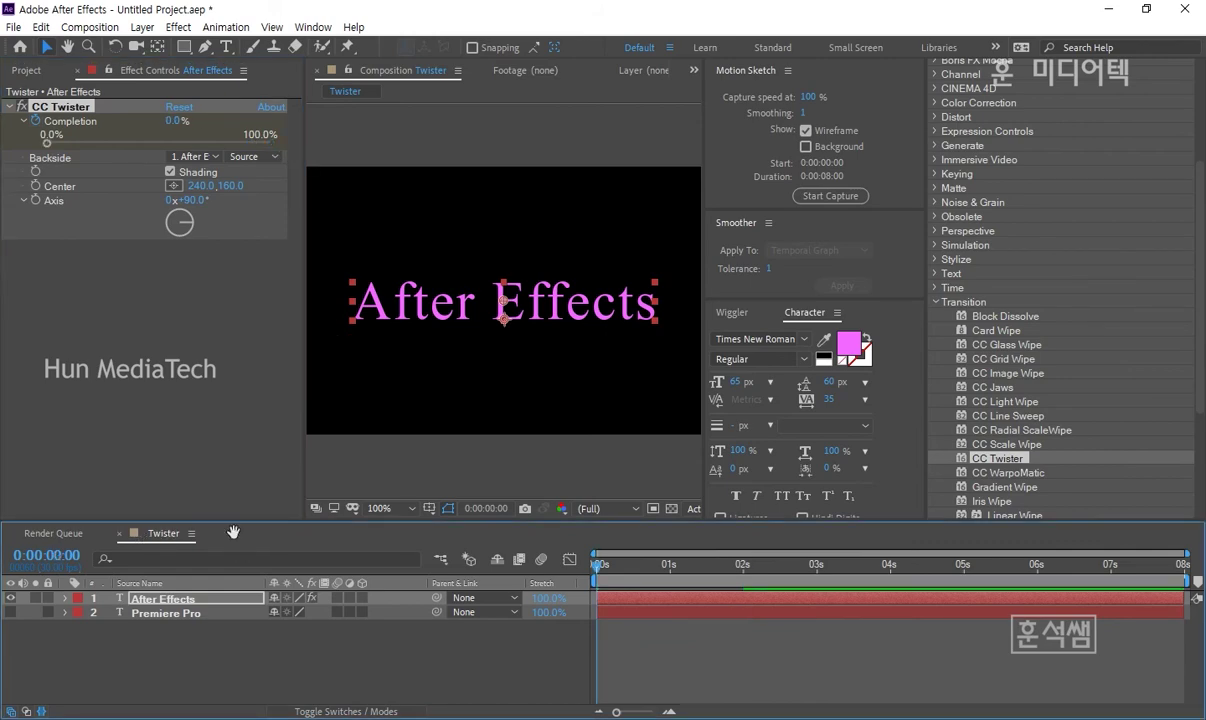
key(space)
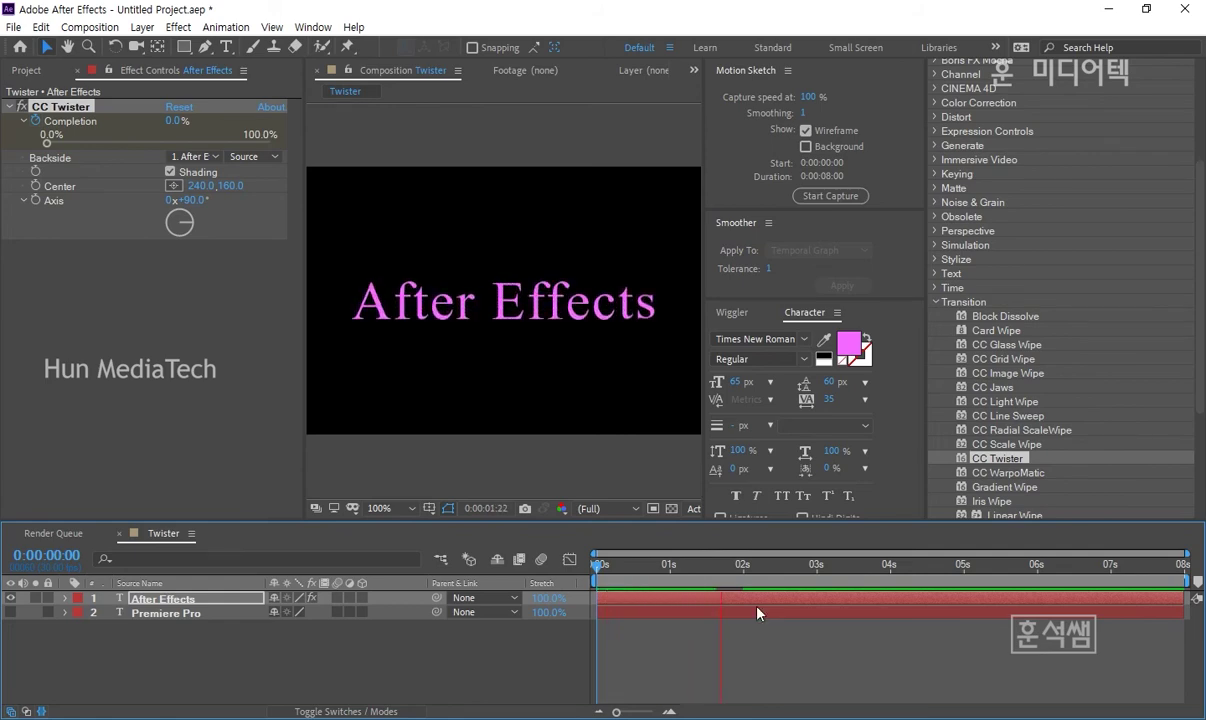
key(space)
drag(614, 575, 616, 578)
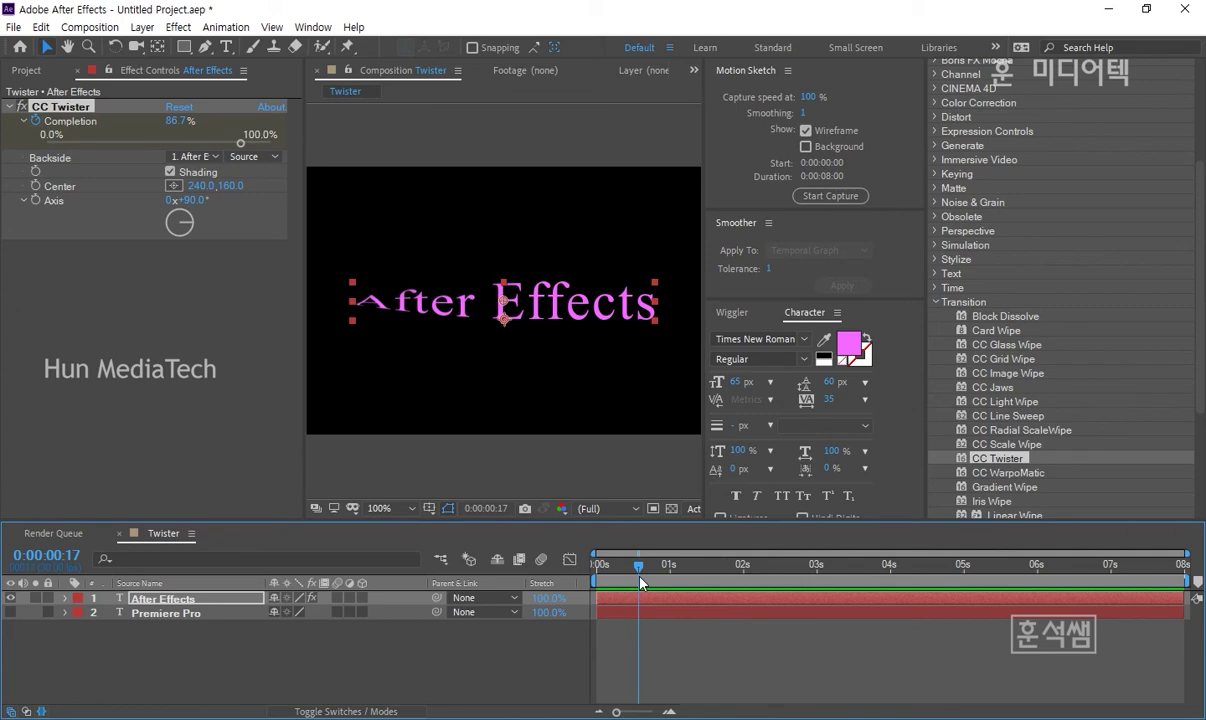
drag(614, 578, 669, 583)
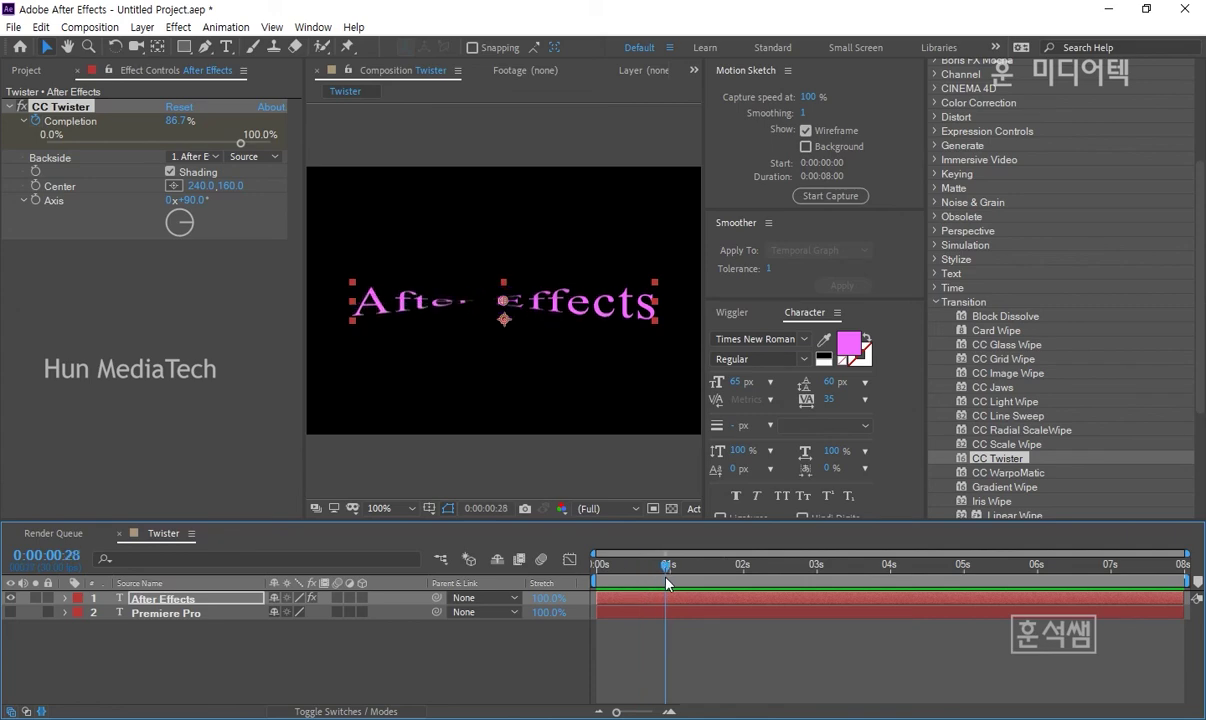
click(214, 157)
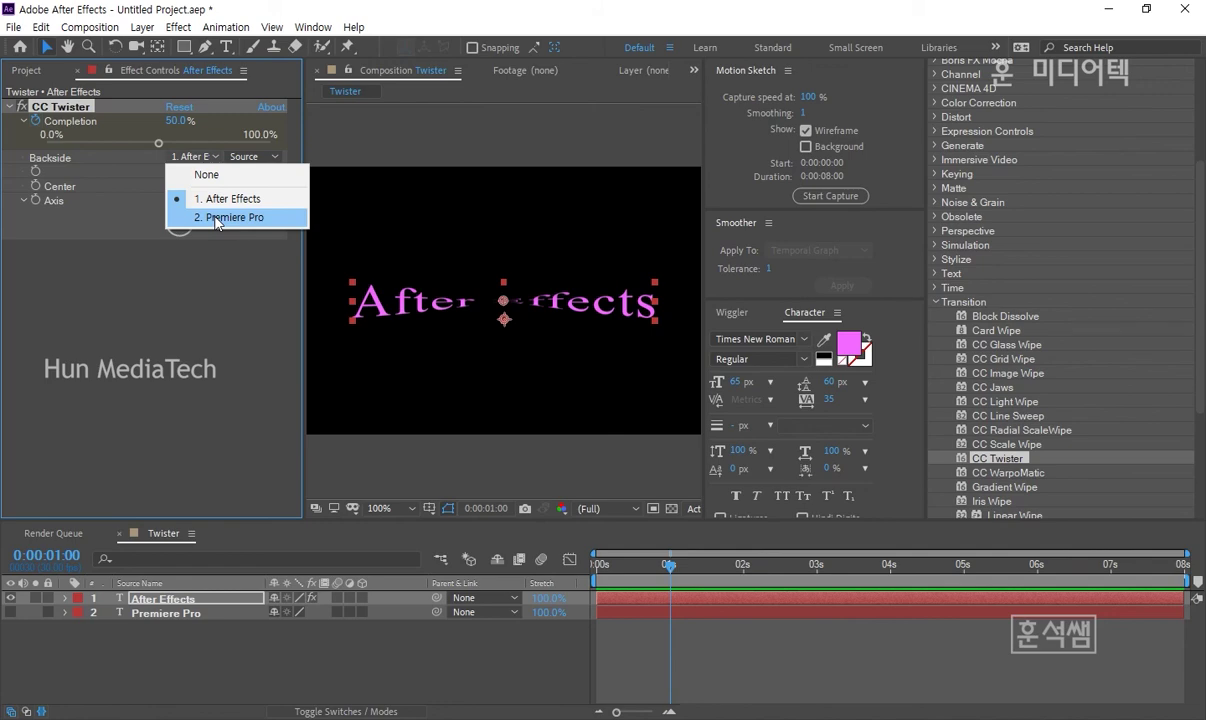
Set Backside to the Premiere Pro layer and play the twist from the start
click(216, 218)
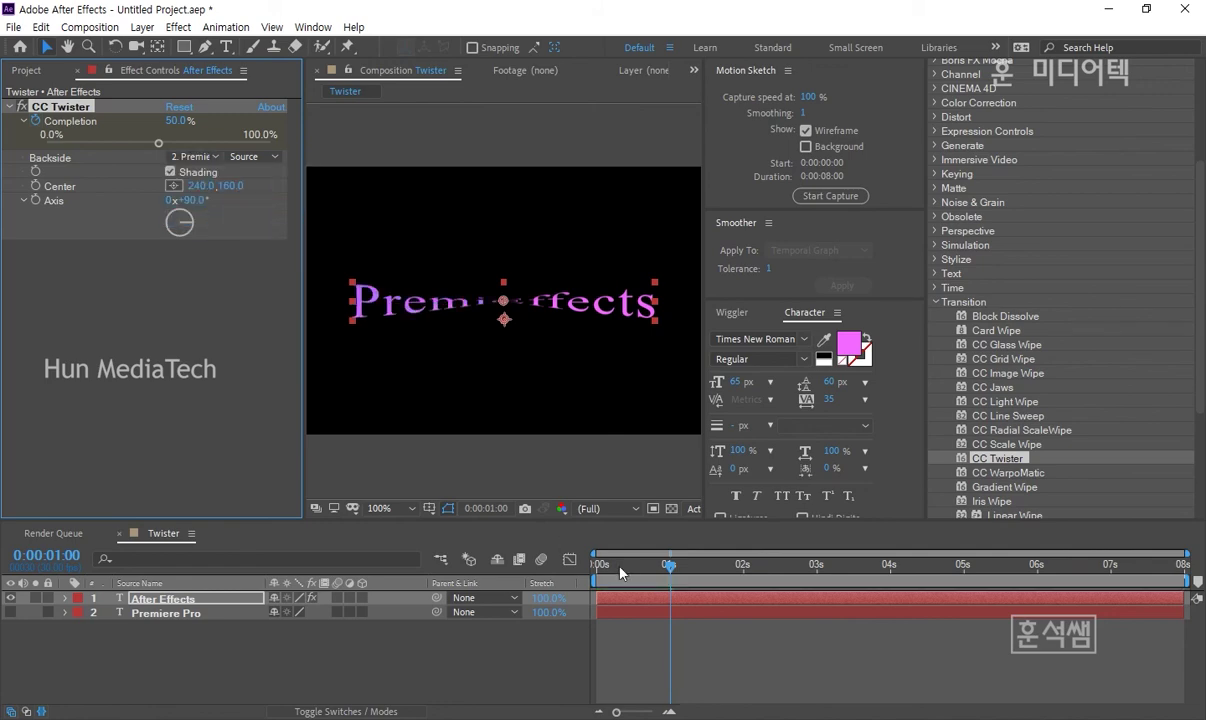
click(547, 566)
key(Home)
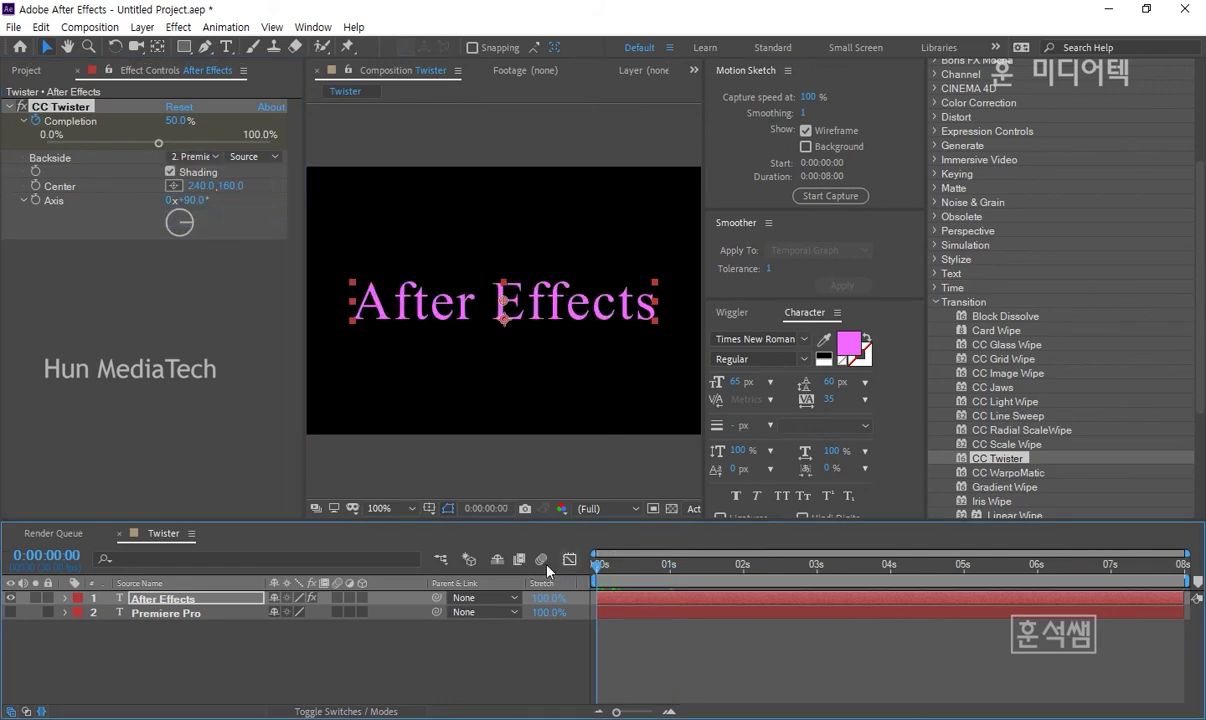
key(space)
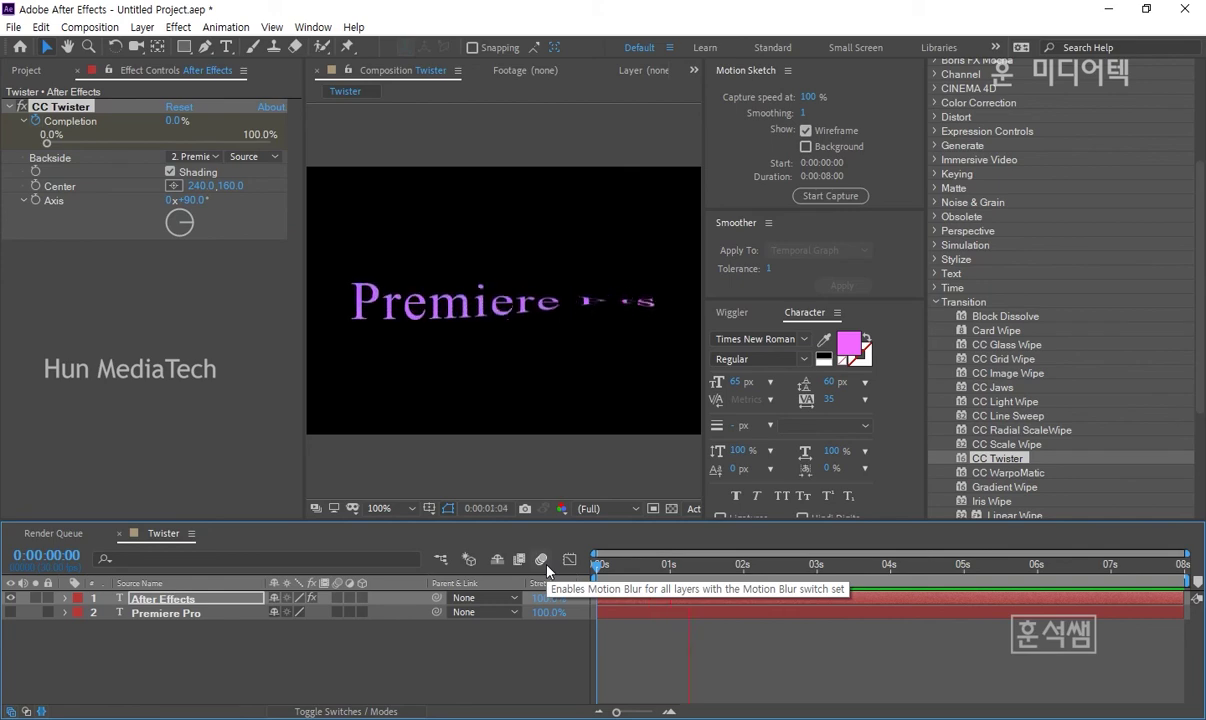
Replay the preview to check After Effects twisting into Premiere Pro
key(space)
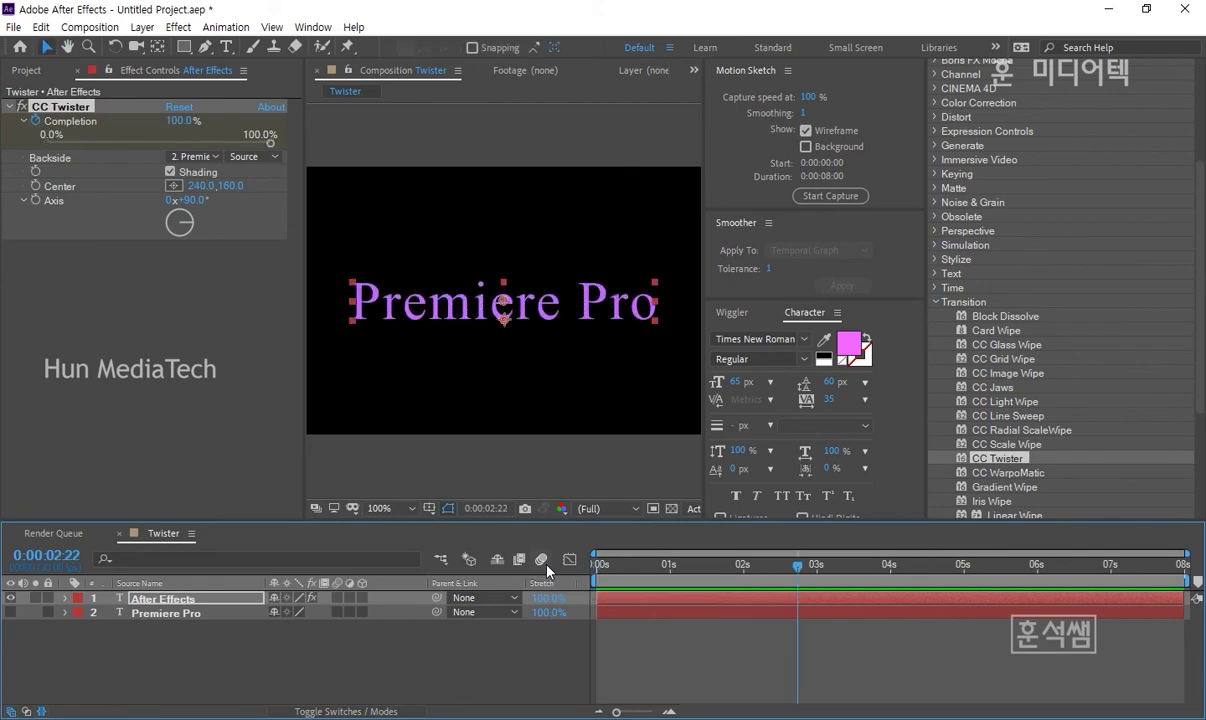
key(Home)
key(space)
key(space)
key(space)
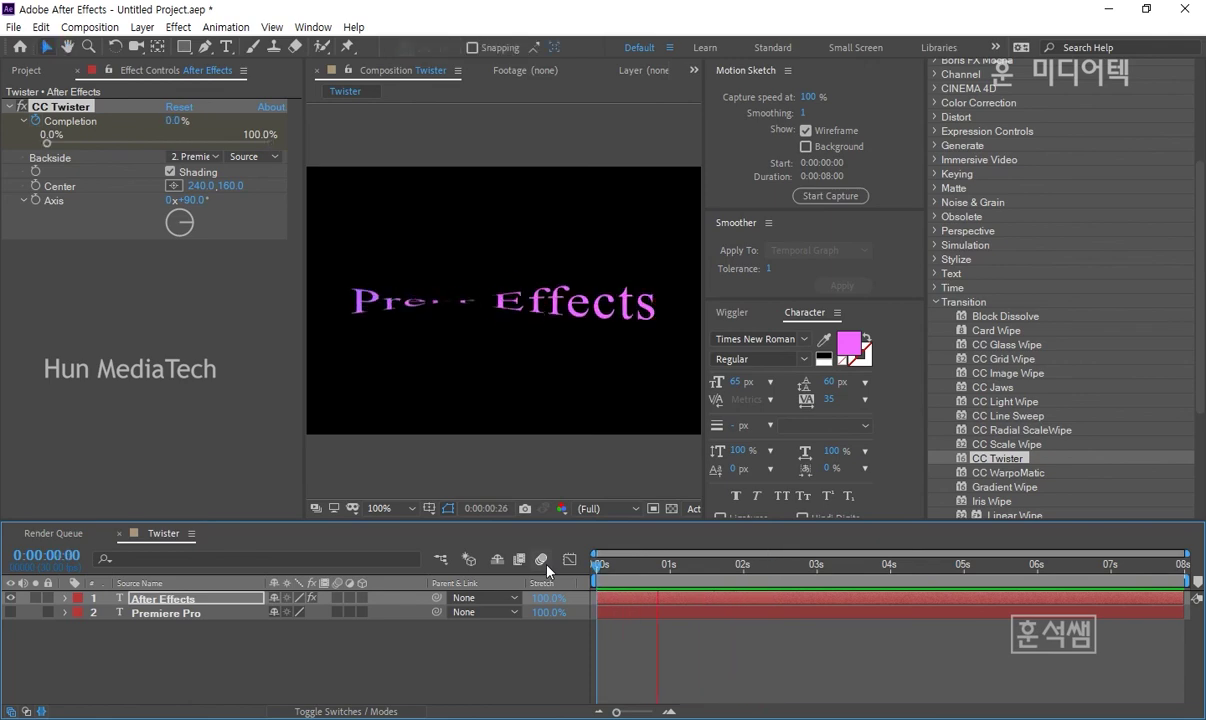
key(space)
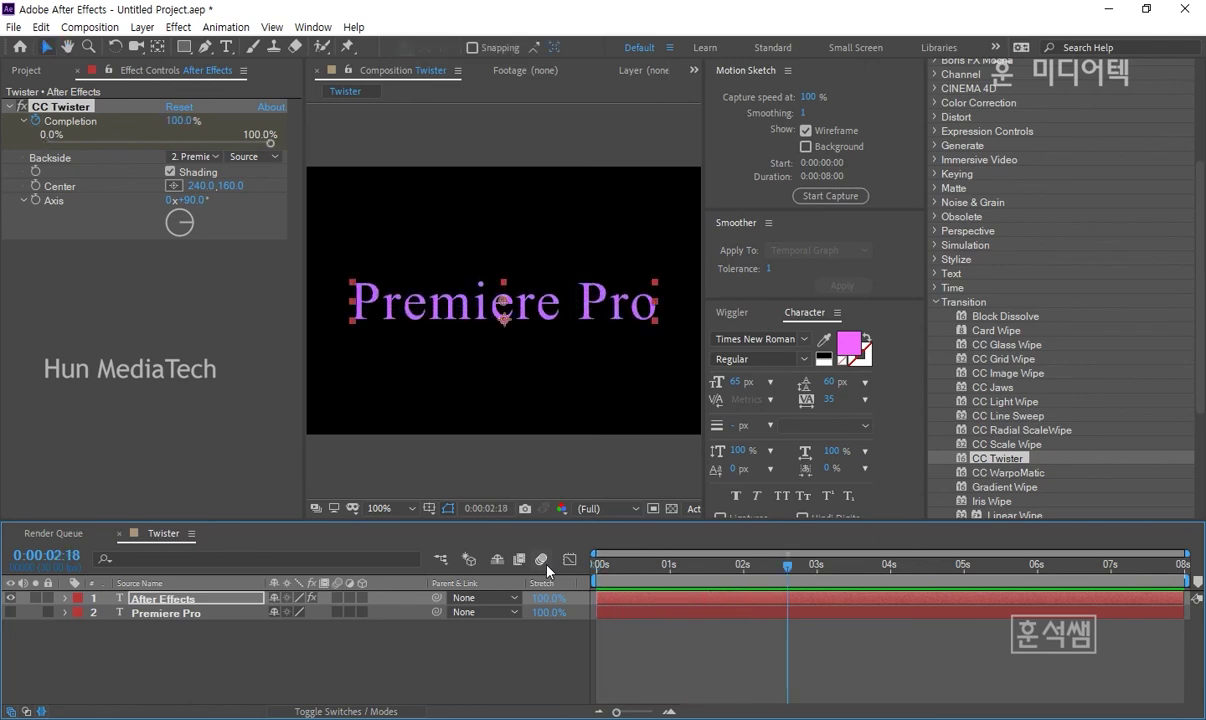
click(597, 564)
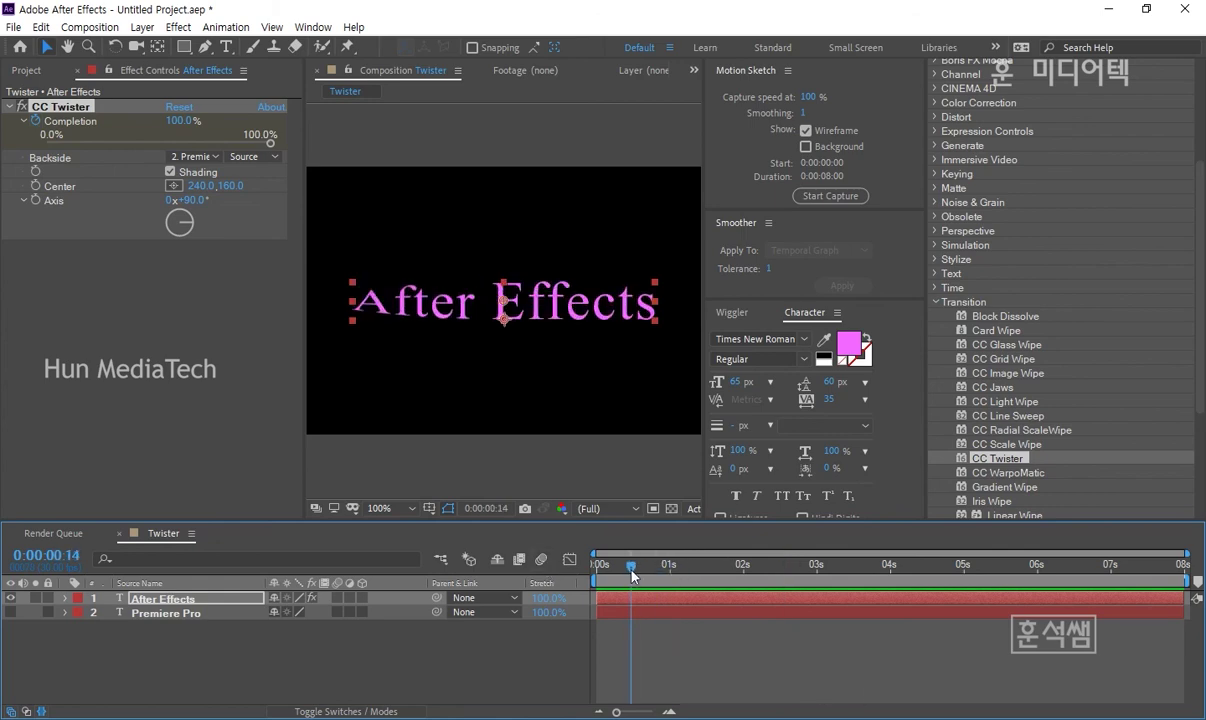
key(space)
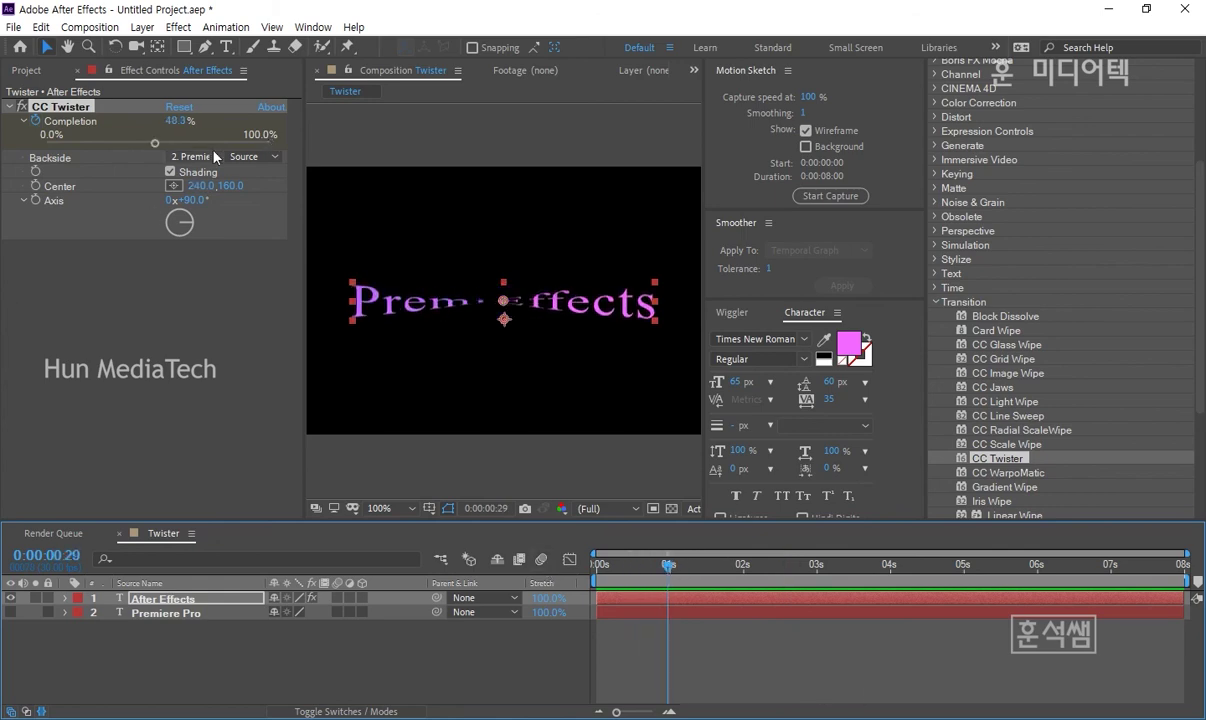
click(196, 156)
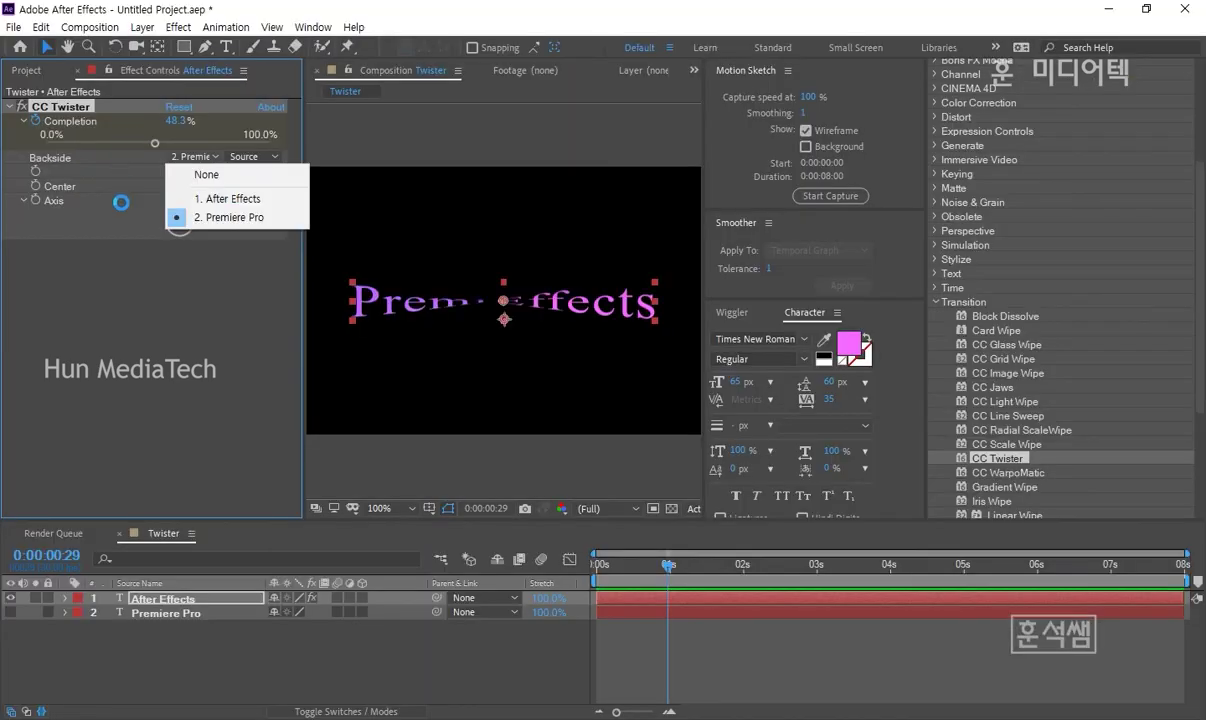
click(167, 543)
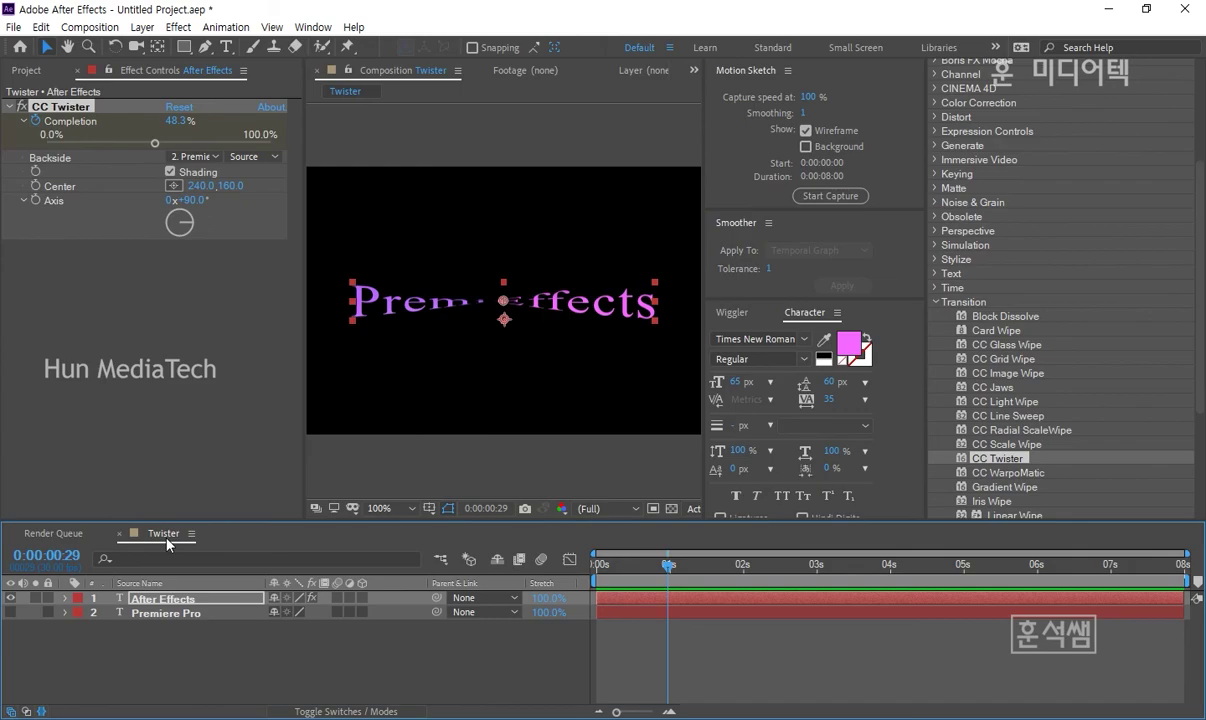